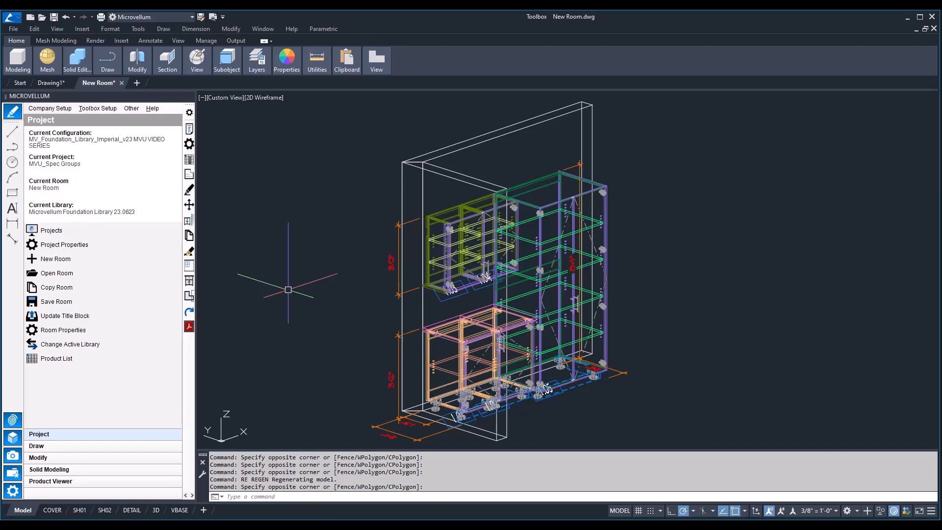
Look over the room's cabinet layout and depths in top view
type("top")
key("Return")
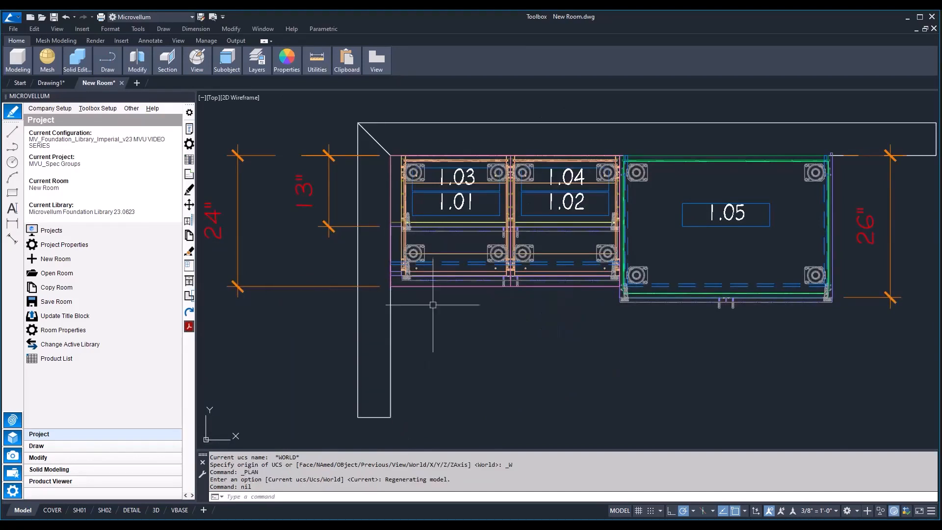
scroll(477, 324, "down", 2)
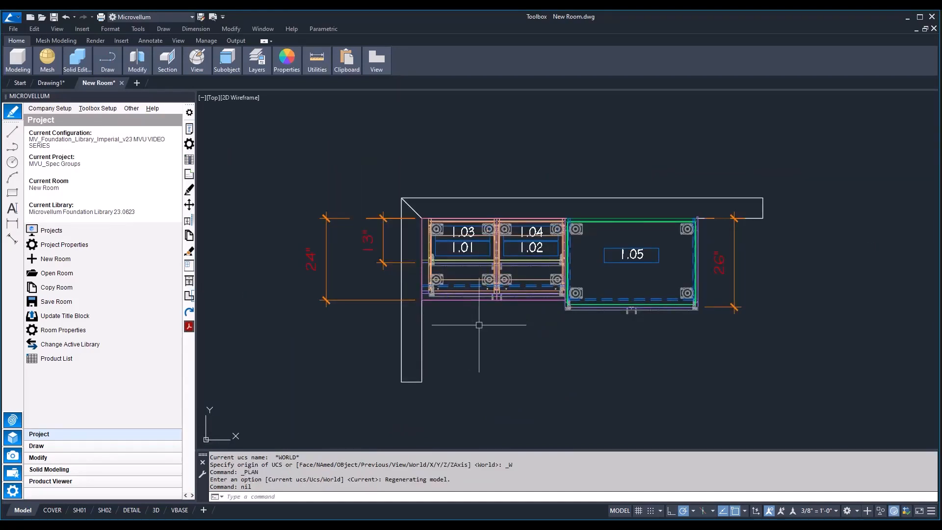
middle_click_drag(536, 330, 503, 310)
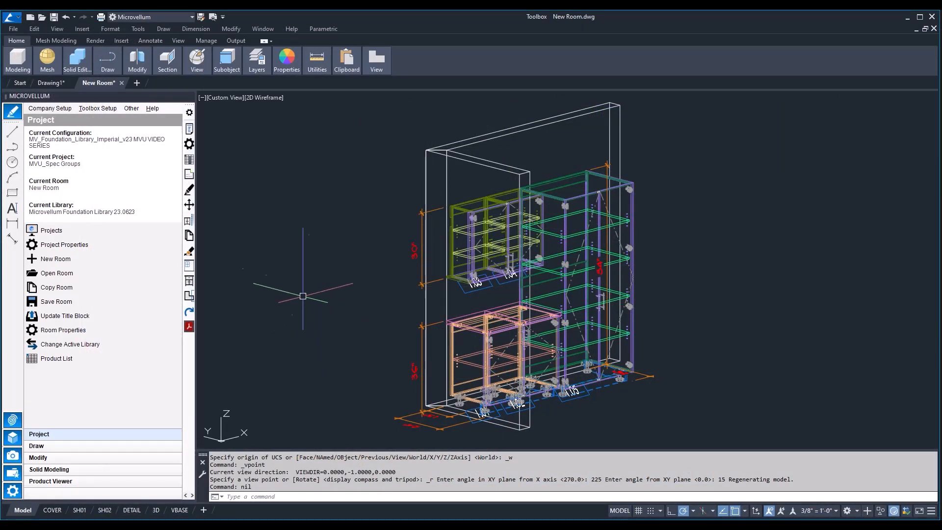
In the project specification group setup, start a copy of the Imperial Decorative Laminate group named Group 2
left_click(97, 108)
left_click(110, 166)
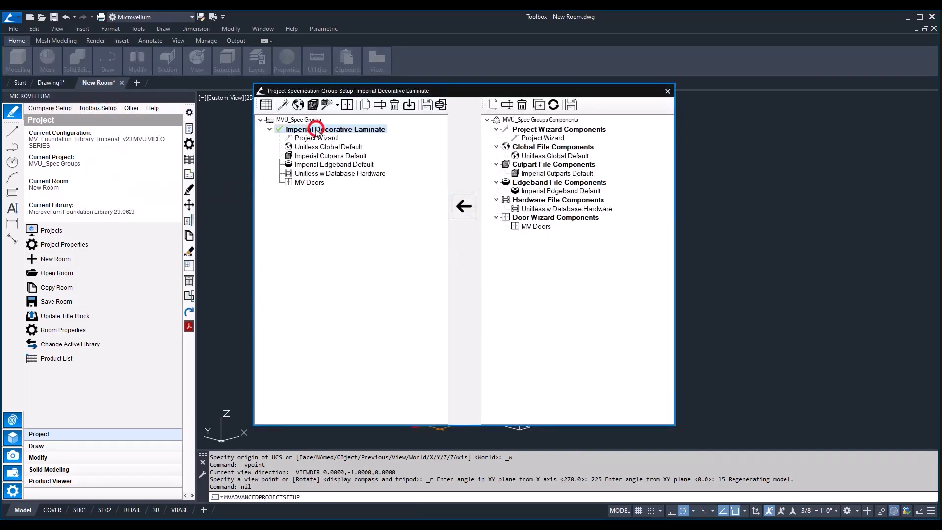
right_click(316, 130)
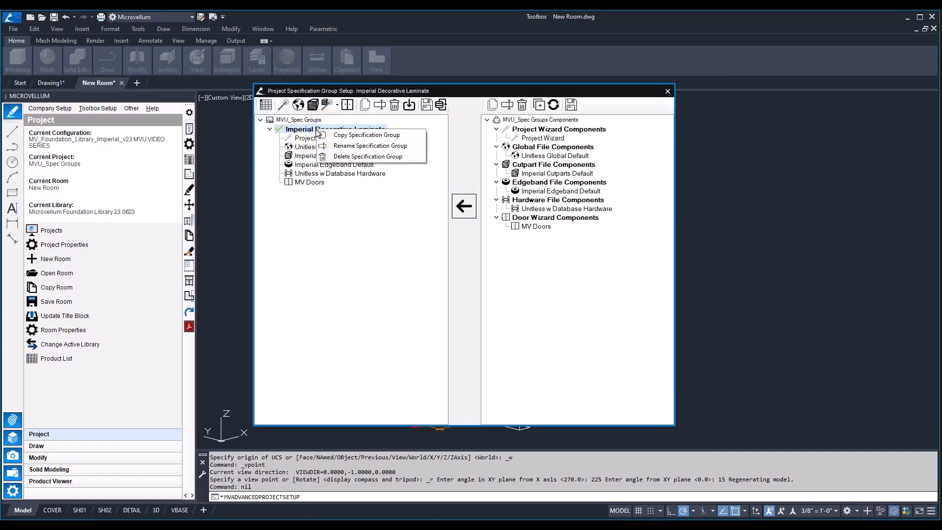
left_click(344, 135)
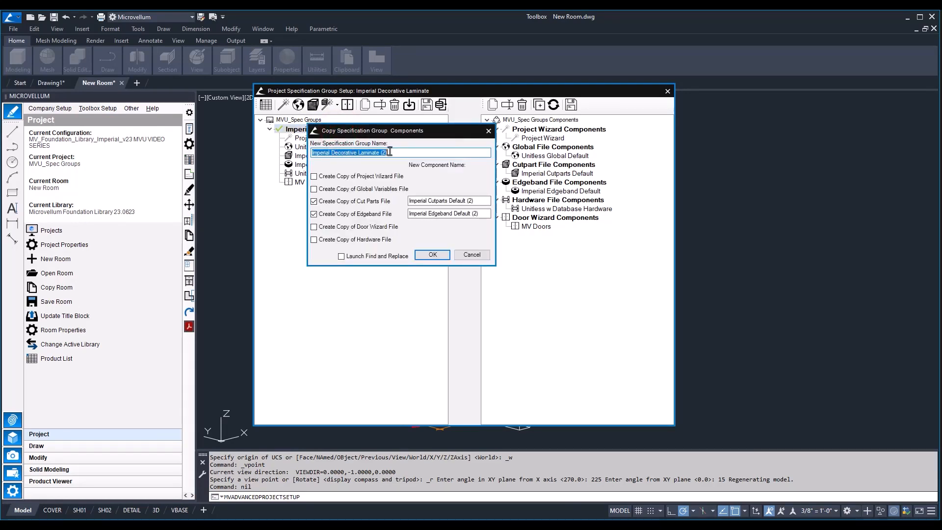
type("Group 2")
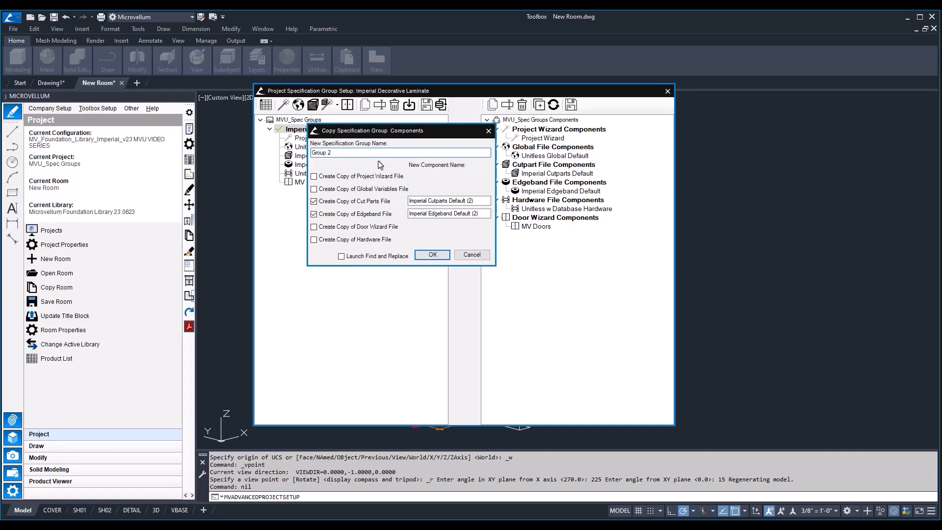
Create the Group 2 copy with its own project wizard, global variables, cut parts, edgeband and hardware files, excluding the door wizard file
left_click(336, 176)
left_click(323, 189)
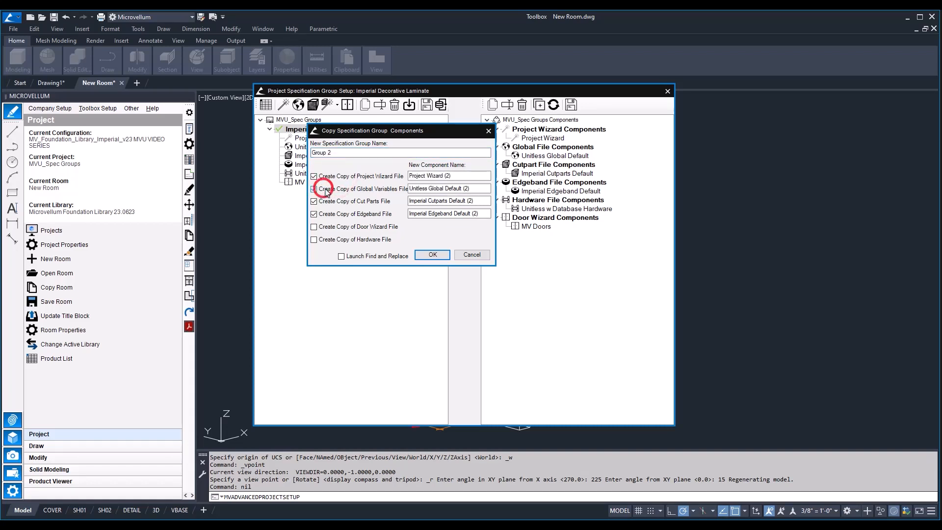
left_click(314, 228)
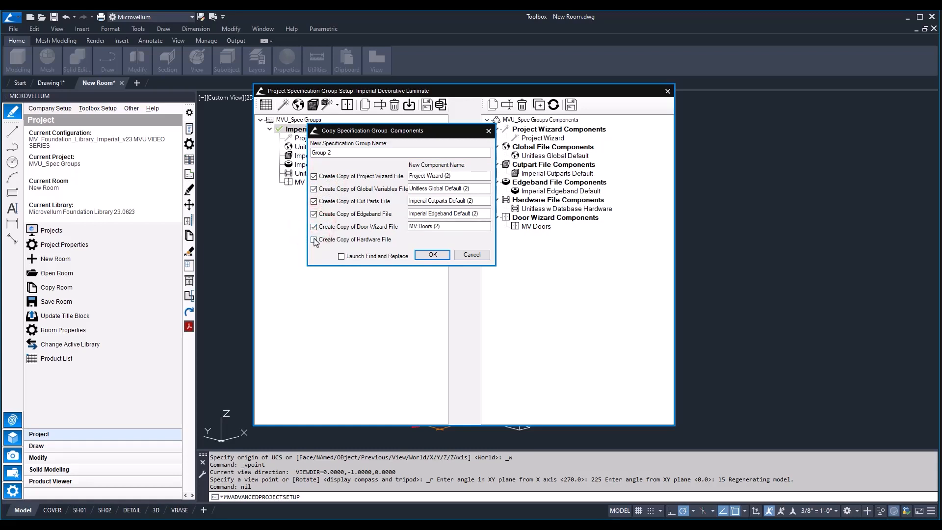
left_click(314, 239)
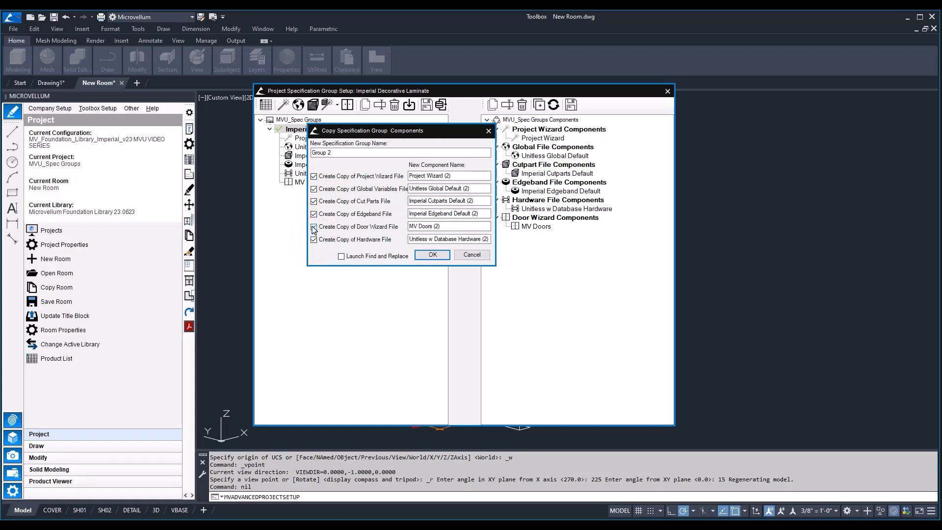
left_click(314, 227)
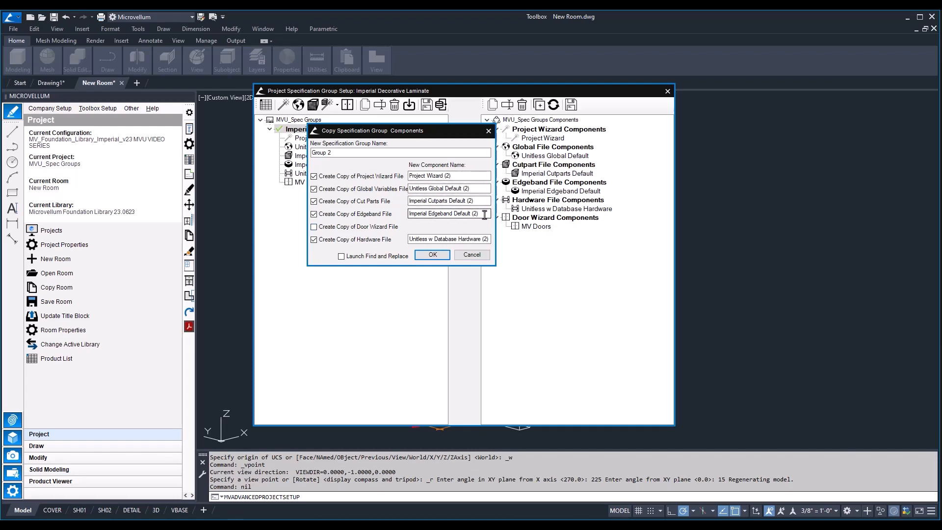
left_click(433, 254)
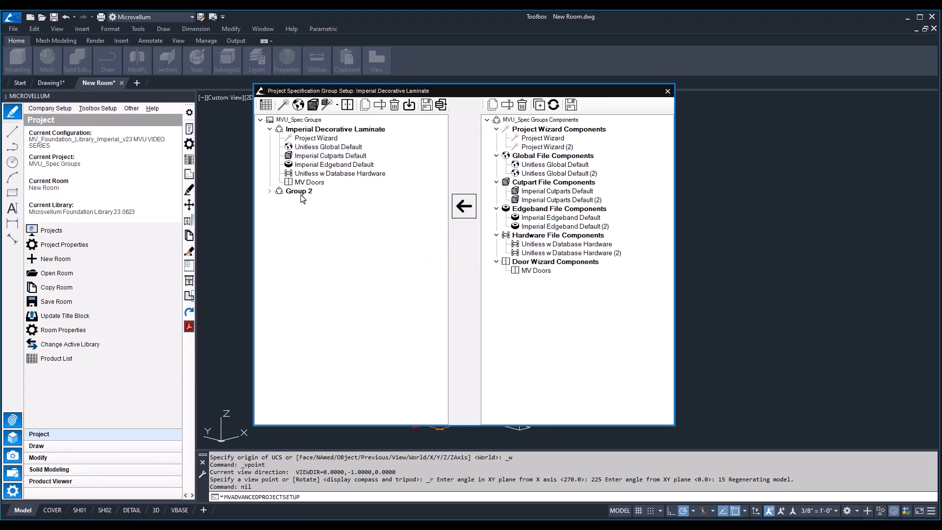
Expand Group 2's components and rename the Imperial Decorative Laminate specification group as Group 1
left_click(269, 191)
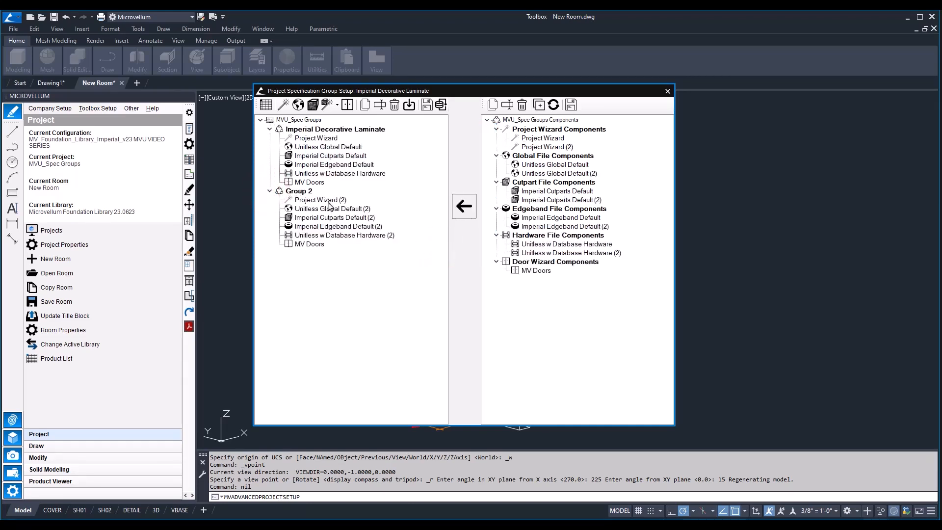
left_click(324, 130)
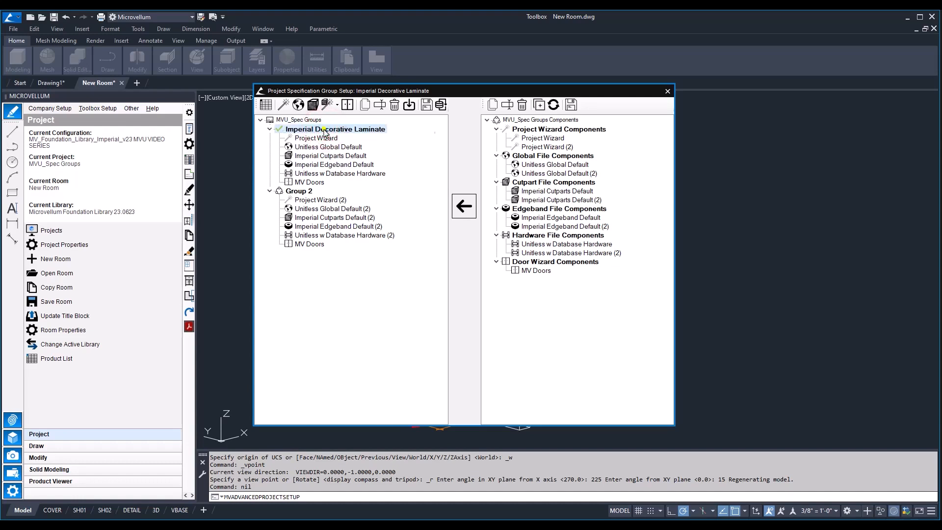
right_click(324, 131)
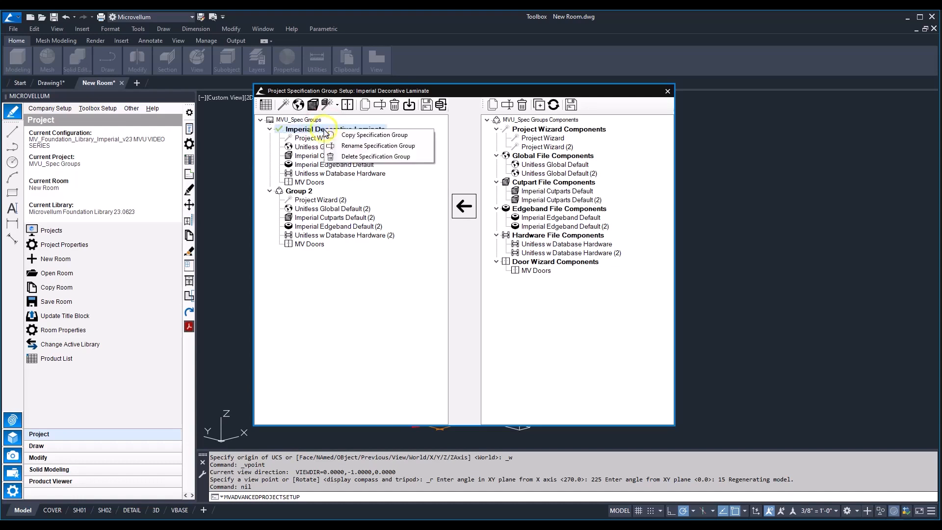
left_click(361, 146)
type("Group 1")
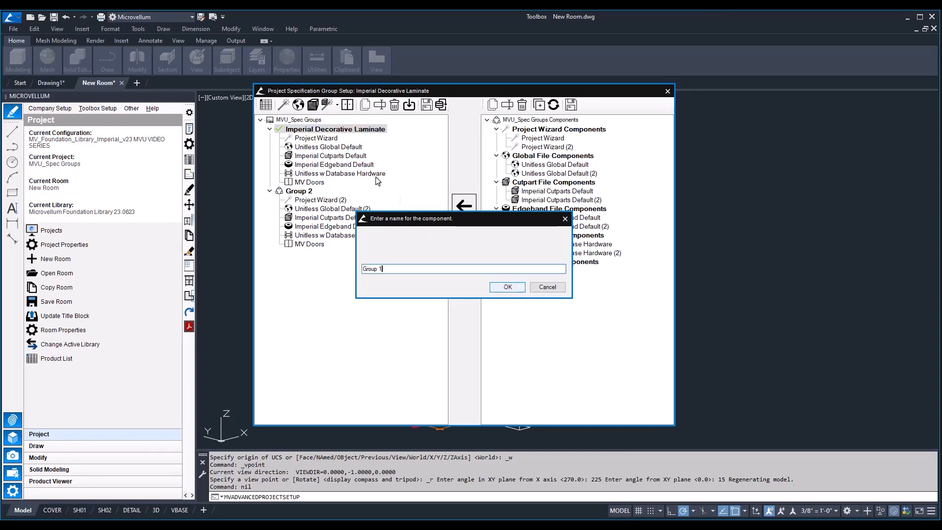
left_click(508, 287)
In Group 2's project wizard, set the default base cabinet height to 32.5
left_click(282, 105)
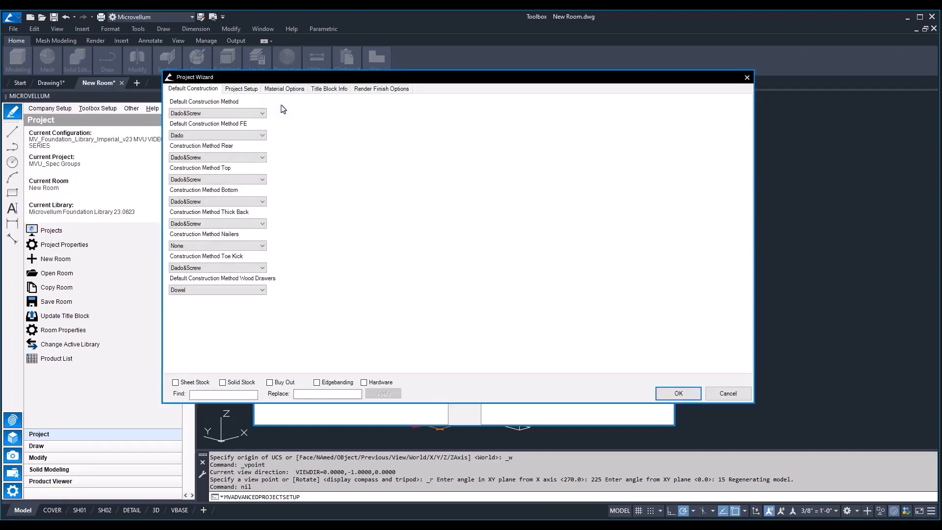
left_click(241, 88)
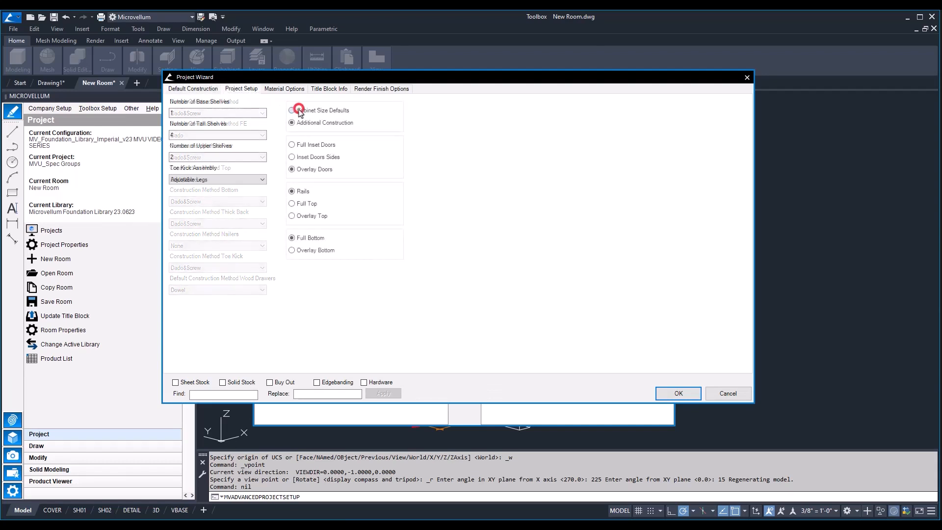
double_click(217, 113)
type("32")
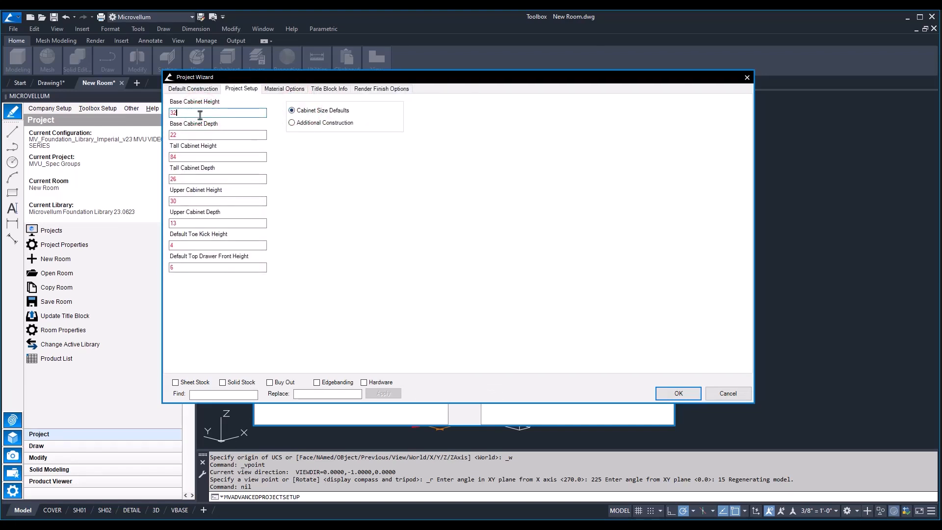
type(".5")
double_click(208, 135)
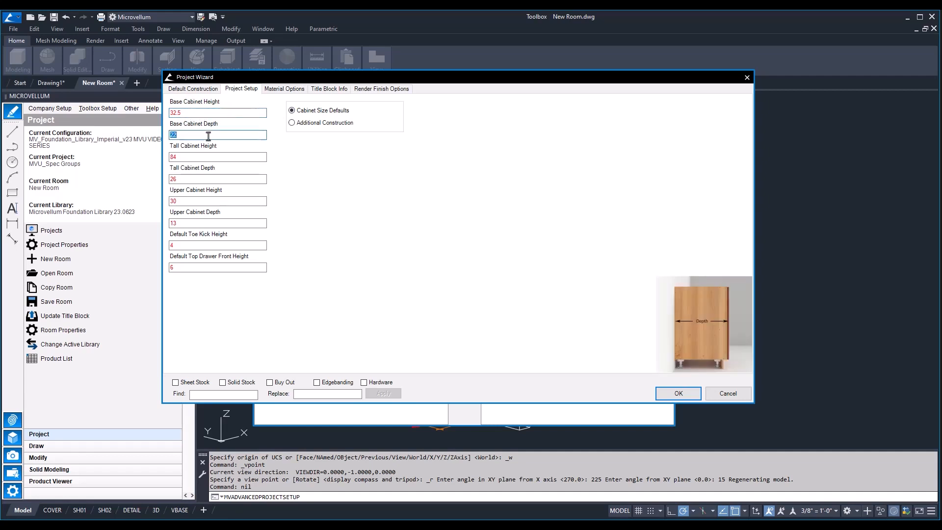
Set the default tall cabinet height to 90, tall cabinet depth to 25 and upper cabinet height to 36
double_click(224, 157)
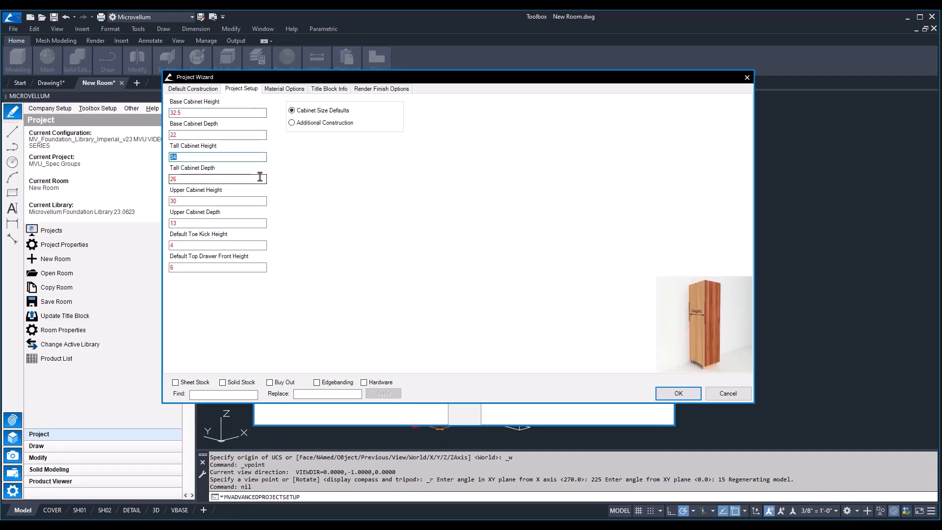
double_click(260, 179)
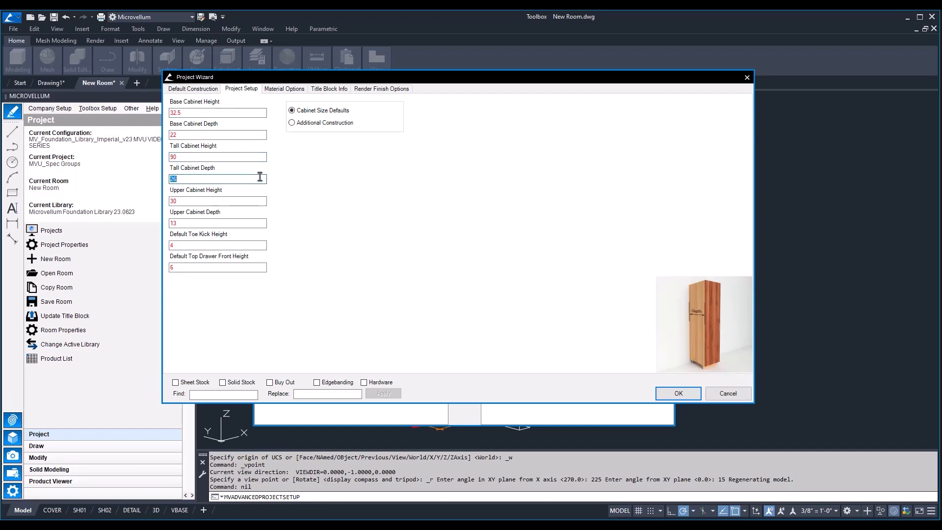
type("25")
key("Tab")
type("36")
Set the toe kick assembly to Notched Toe Kick in the additional construction settings
left_click(292, 122)
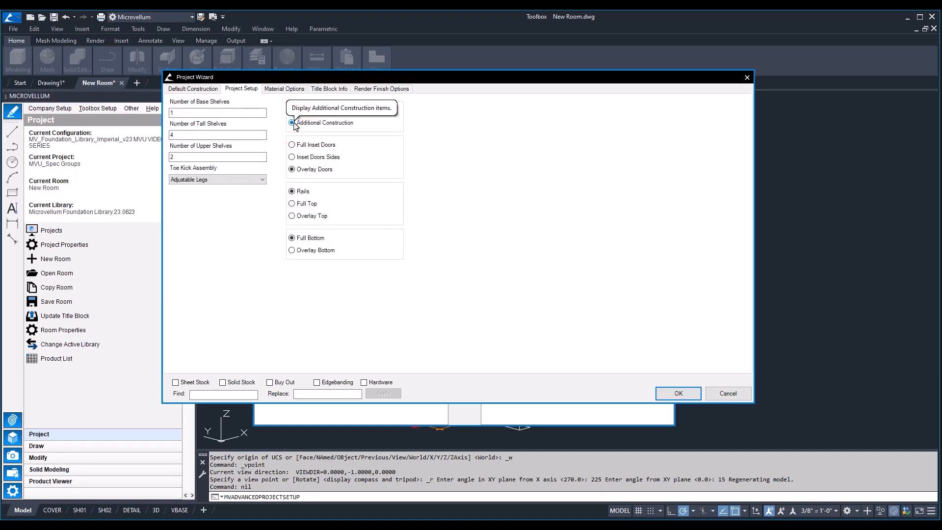
left_click(237, 179)
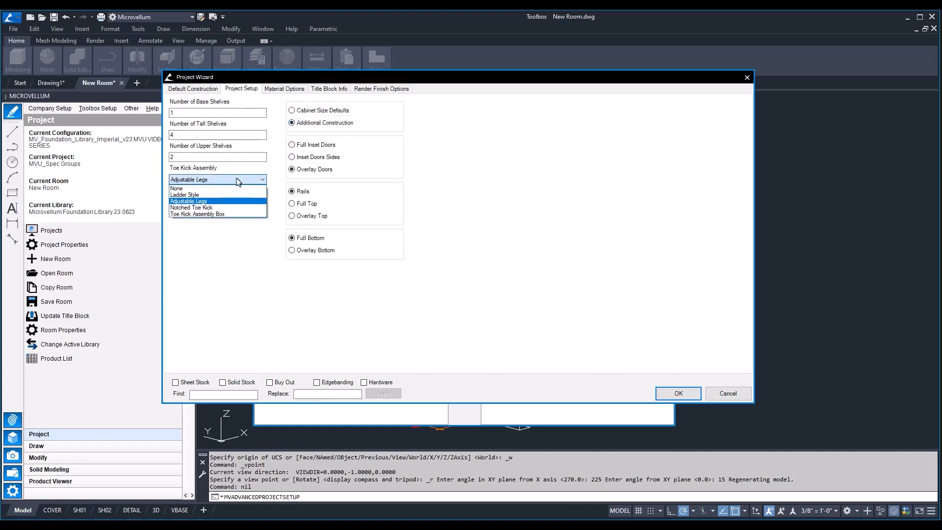
left_click(219, 208)
Set the base, tall and upper rendering finishes to Finish 2 and open the Finish Label 2 value for editing
left_click(329, 88)
left_click(379, 89)
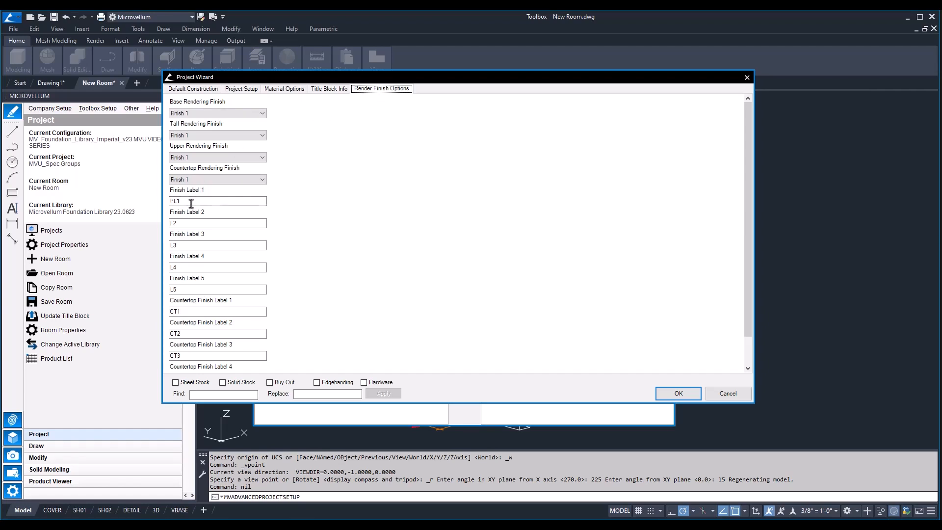
left_click(251, 114)
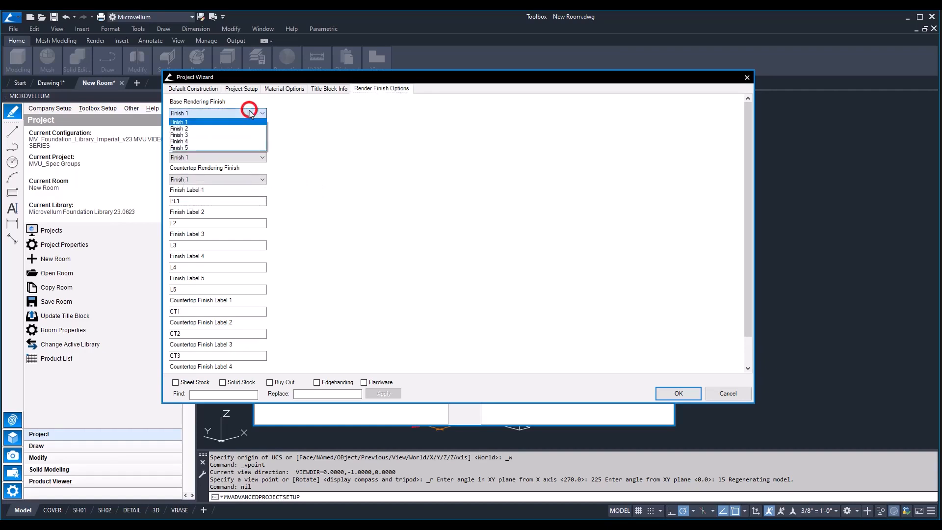
left_click(238, 129)
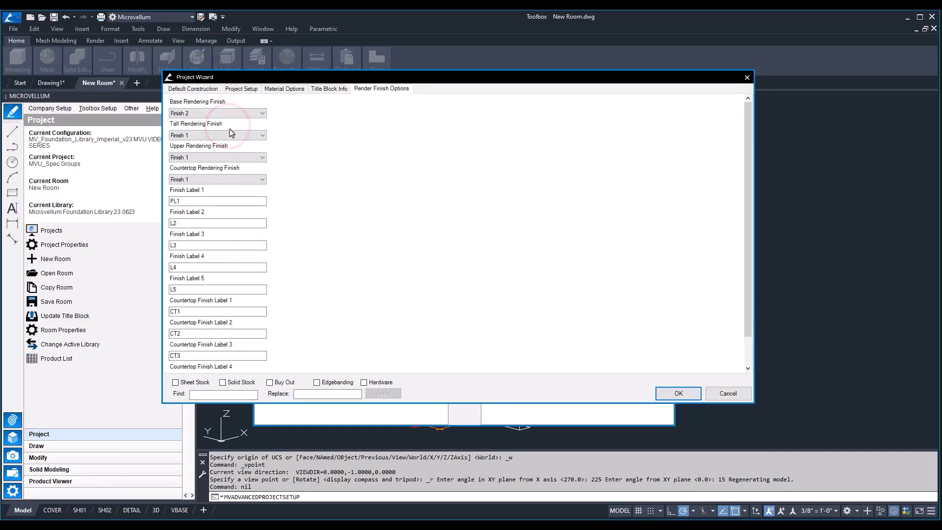
left_click(233, 135)
left_click(194, 150)
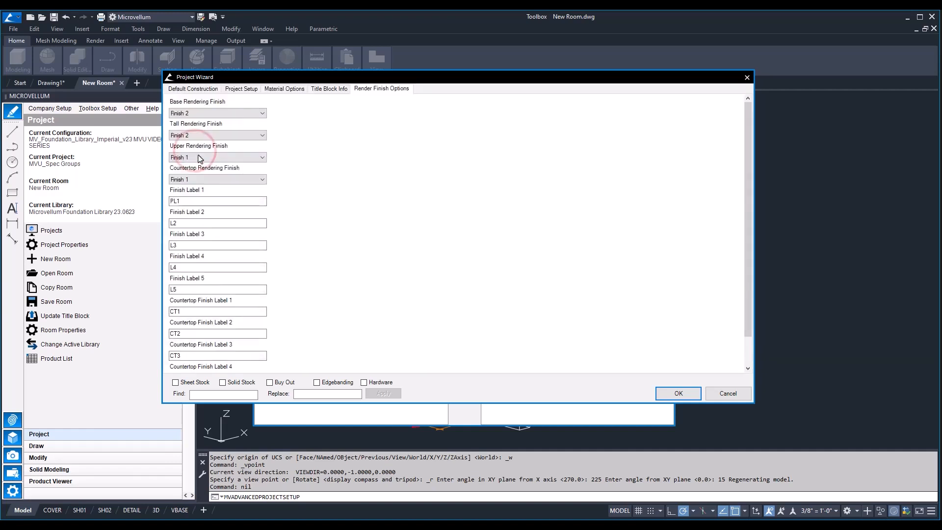
left_click(198, 158)
left_click(196, 173)
double_click(189, 223)
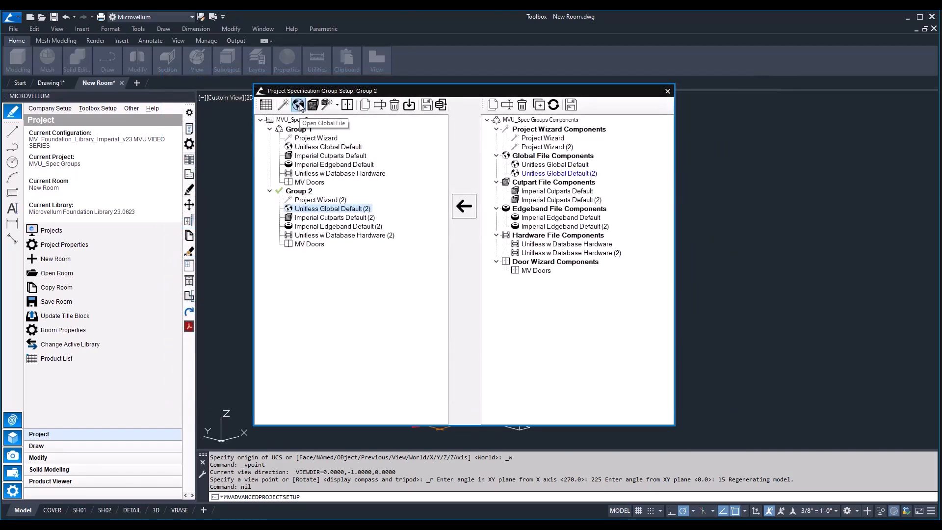
Open Group 2's Imperial Cutparts Default (2) file and display its material pointers by group
left_click(327, 218)
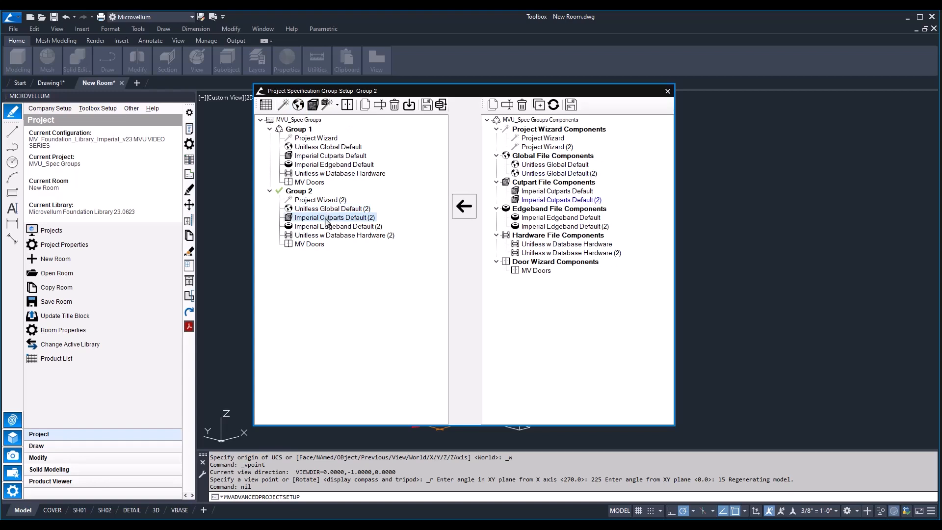
left_click(312, 104)
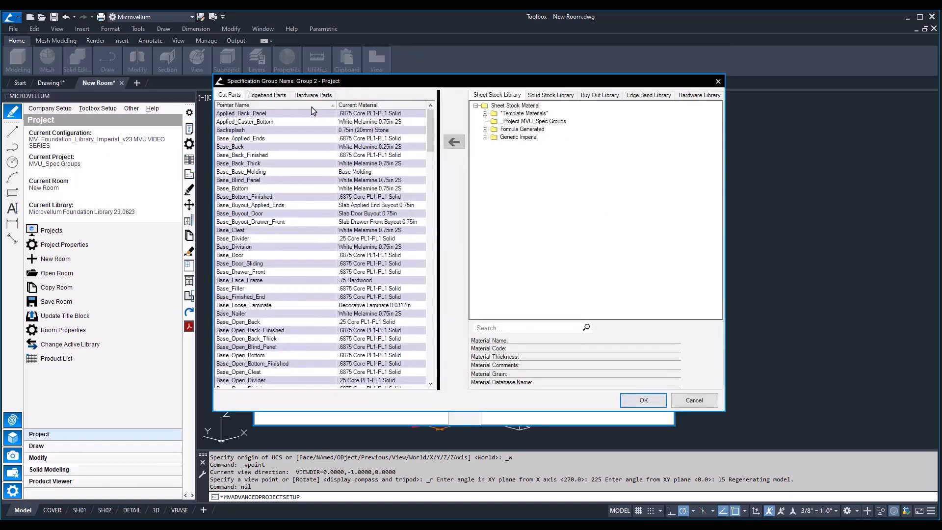
right_click(300, 120)
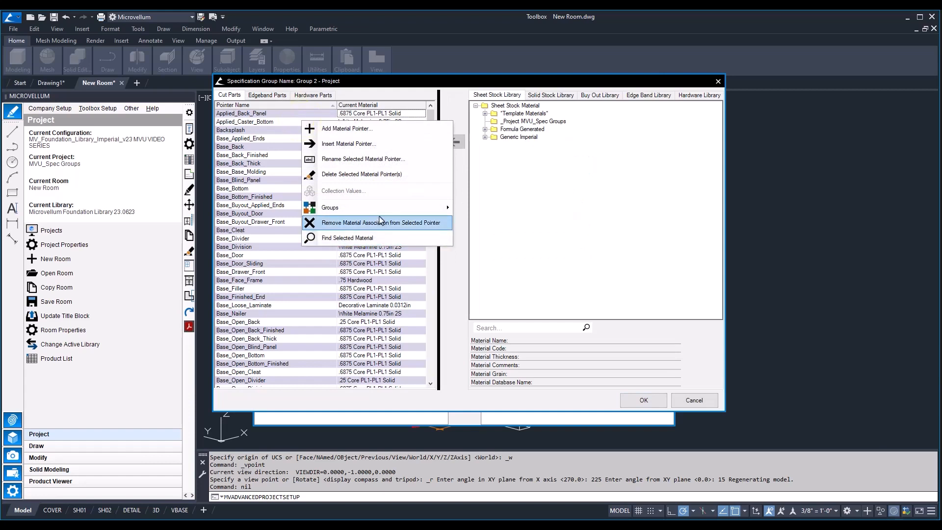
mouse_move(378, 207)
left_click(481, 207)
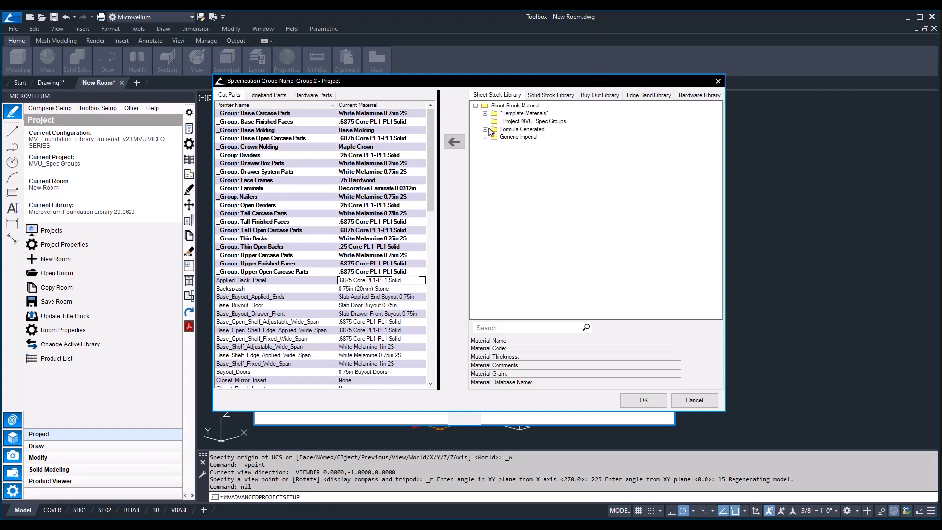
Find the base carcase parts material in the sheet stock library and copy White Melamine 0.75in 2S once to the project-level materials
right_click(436, 231)
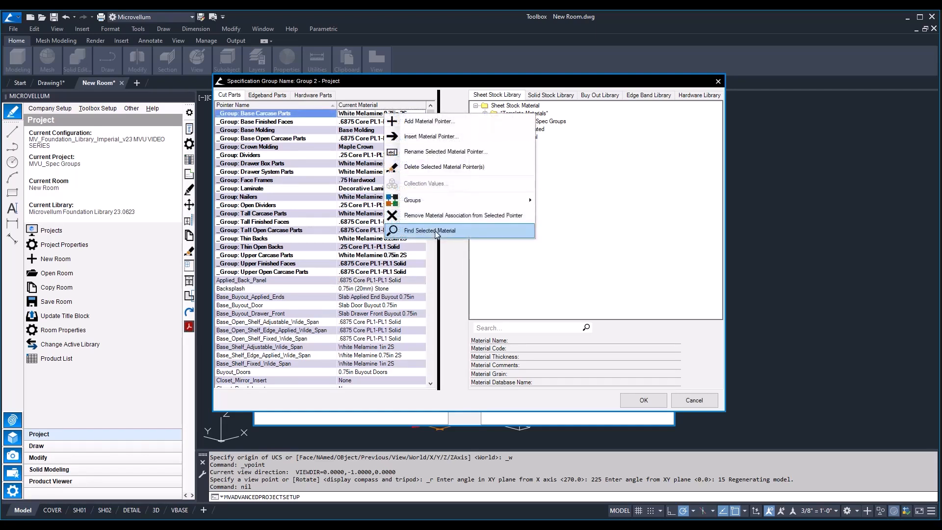
left_click(436, 232)
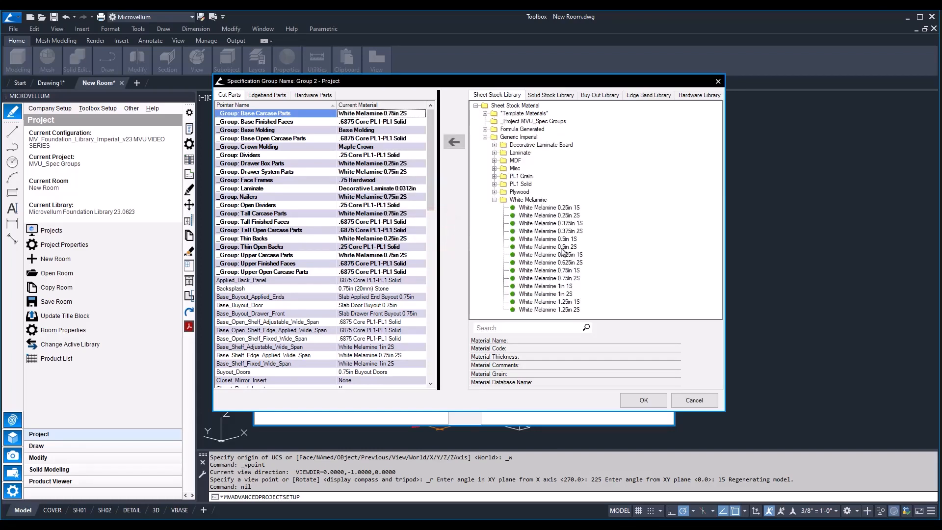
left_click(537, 279)
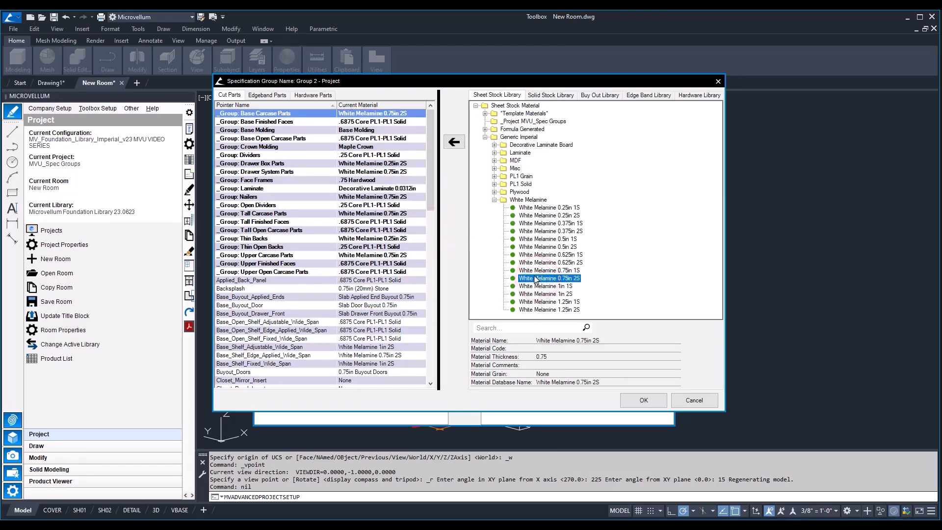
right_click(535, 278)
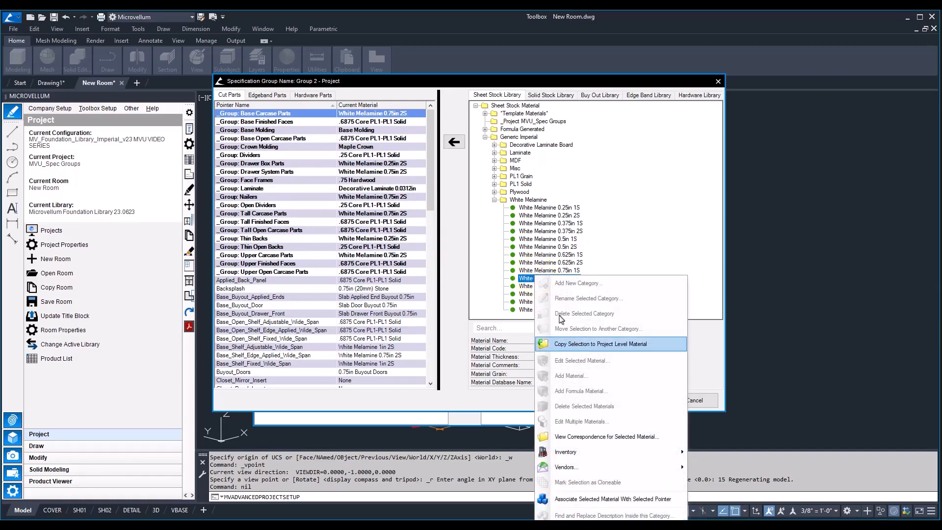
left_click(579, 344)
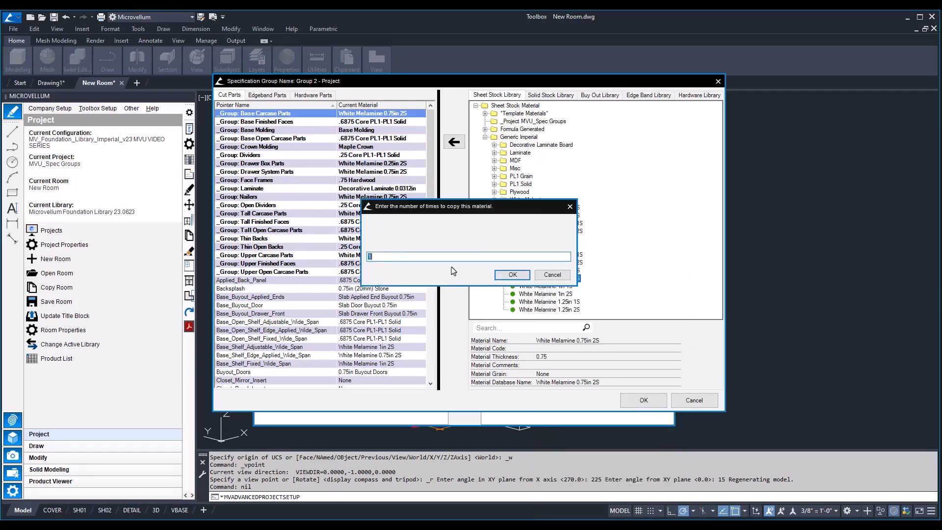
left_click(513, 275)
Rename the project-level copy of the white melamine sheet to Black Melamine 0.75in 2S
left_click(538, 129)
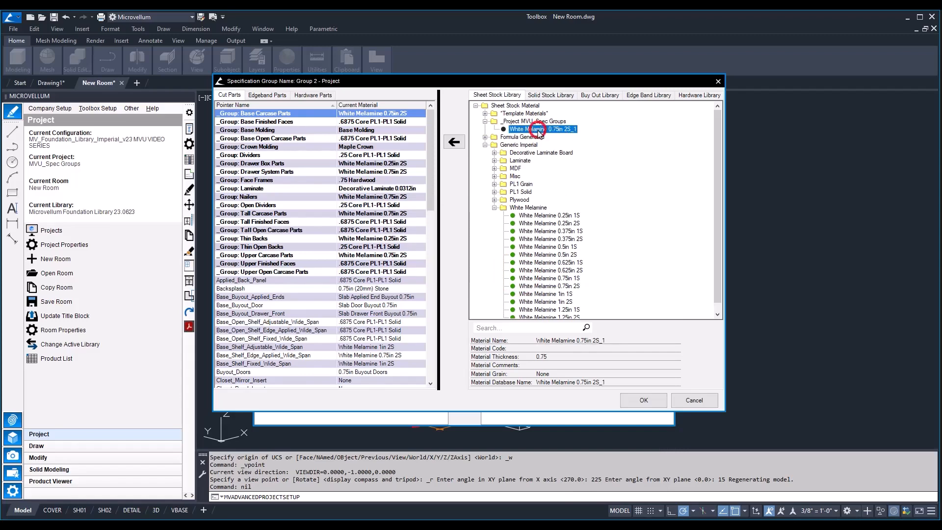
double_click(538, 130)
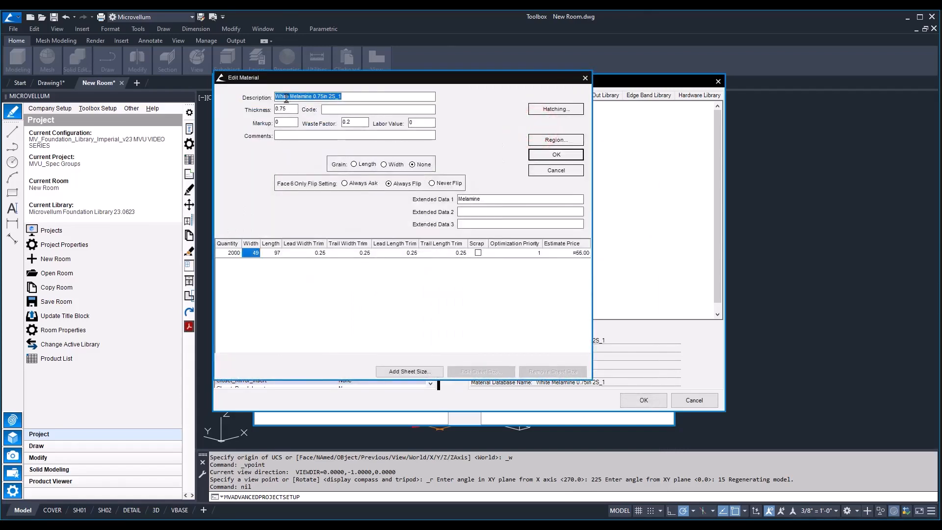
double_click(284, 97)
type("Black")
left_click(556, 155)
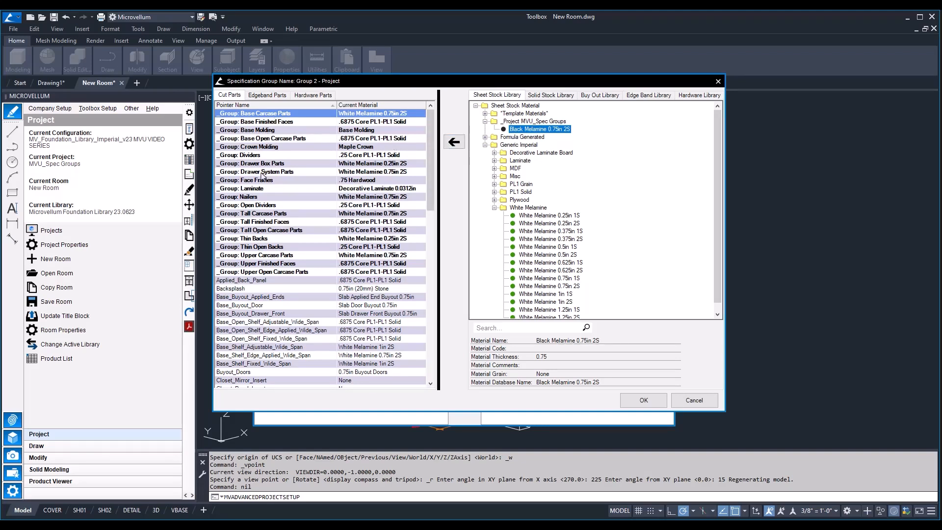
Assign Black Melamine 0.75in 2S to the Base, Tall and Upper Carcase Parts groups
left_click(260, 213, "ctrl")
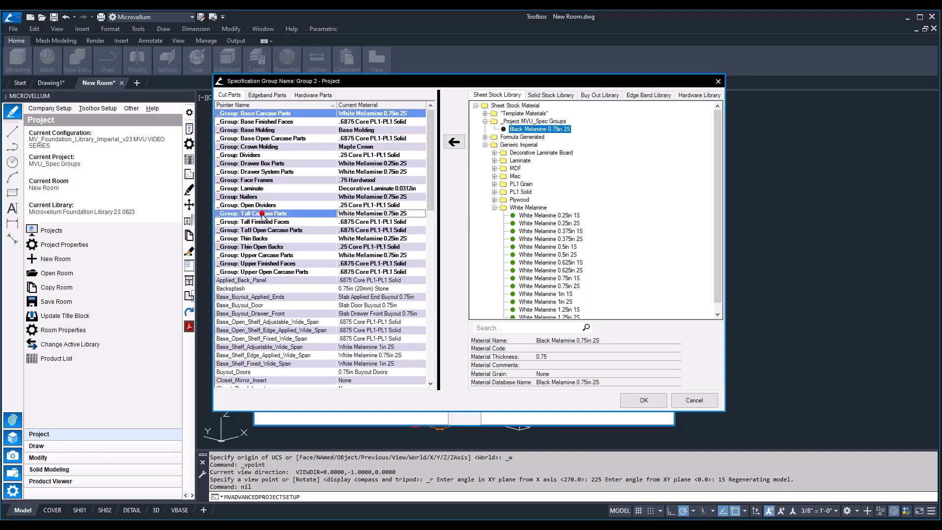
left_click(285, 255, "ctrl")
left_click(454, 142)
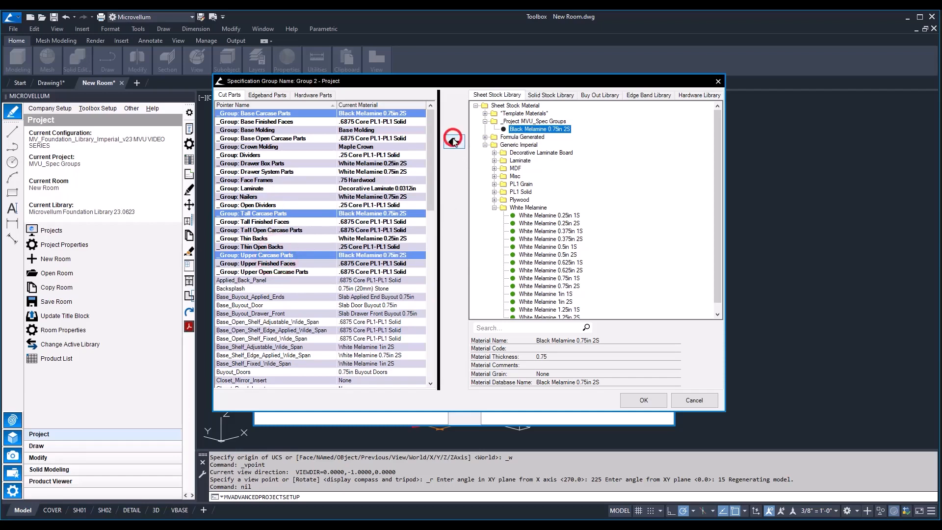
Open Group 2's Imperial Edgeband Default (2) materials and display the edgeband pointers with the edge band library
left_click(343, 226)
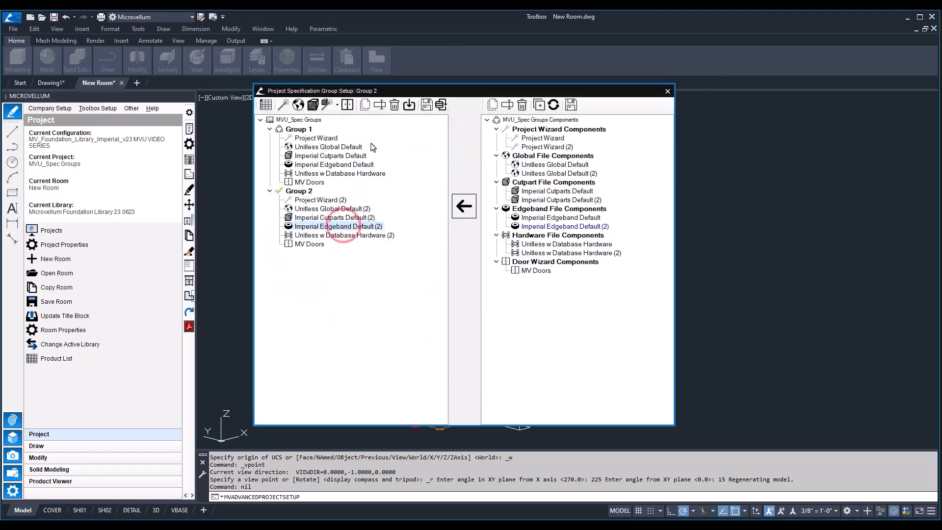
left_click(313, 105)
left_click(314, 105)
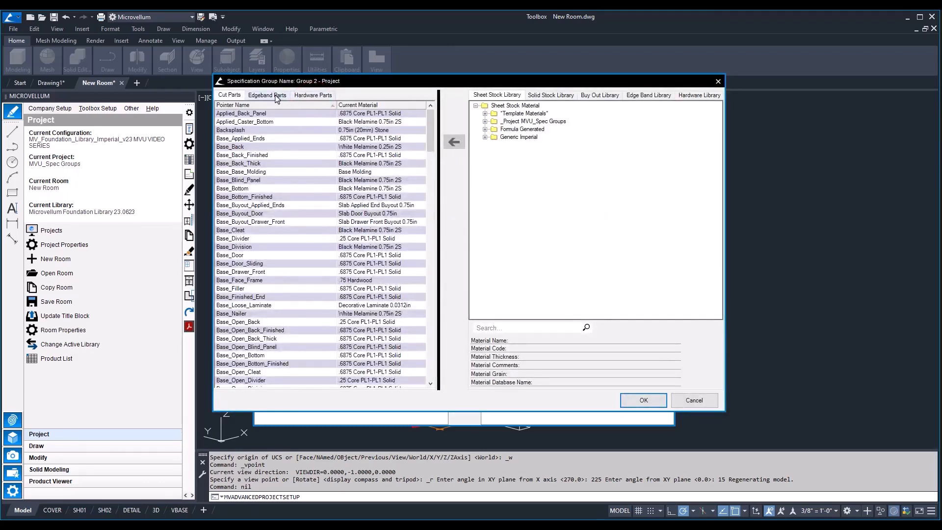
left_click(269, 96)
left_click(648, 95)
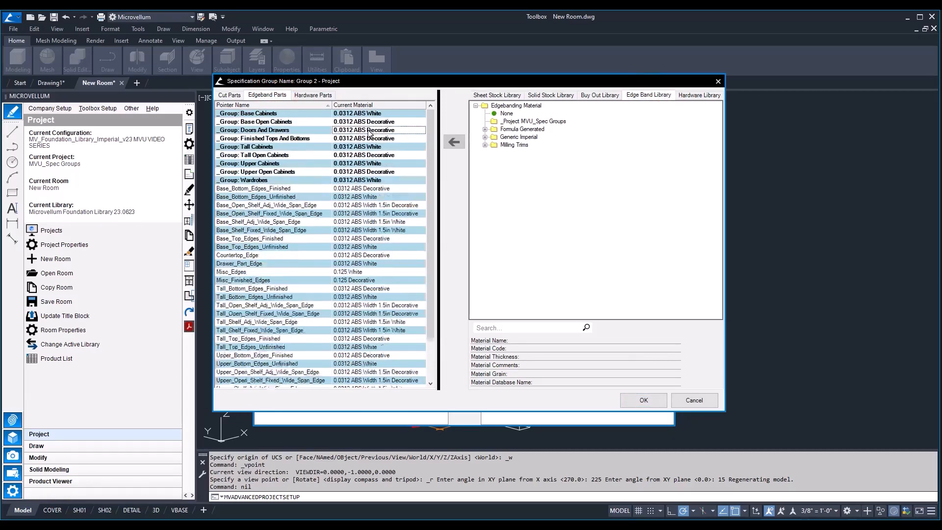
Find the Tall Cabinets edgeband material in the library and copy 0.0312 ABS White to the project-level materials
right_click(378, 146)
left_click(441, 263)
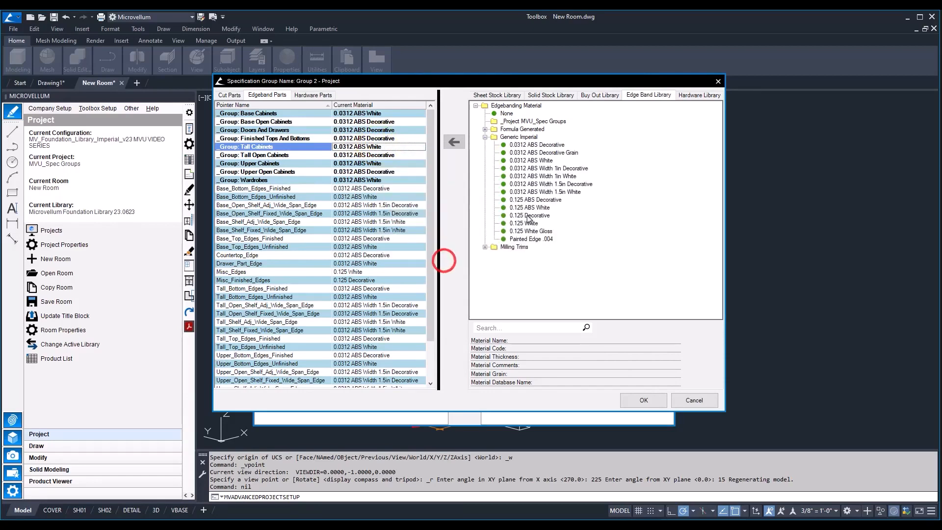
right_click(531, 160)
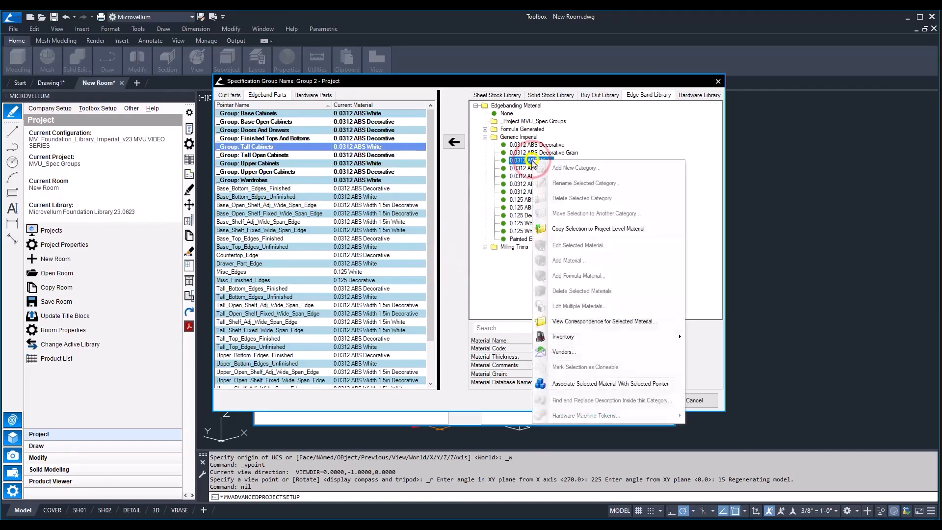
left_click(589, 229)
Rename the copied edgeband to 0.0312 ABS Black and assign it to the selected edgeband pointer group
double_click(325, 97)
type("Black")
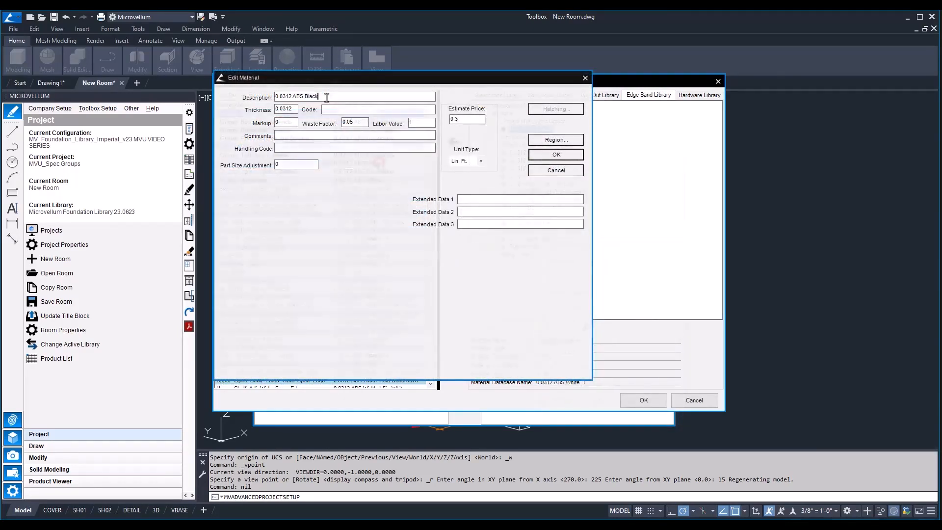
key("Return")
left_click(453, 140)
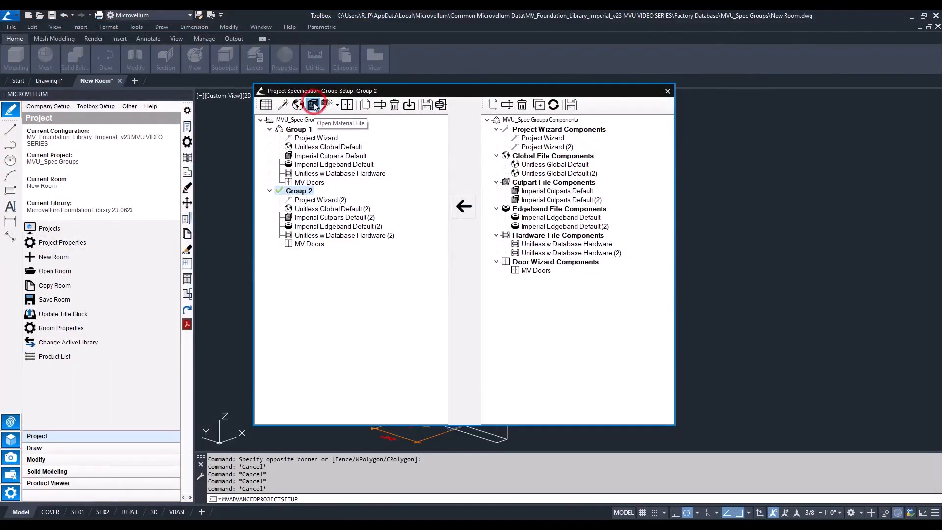
Display Group 2's cut part pointers by group and find the Base Finished Faces material in the sheet stock library
left_click(313, 104)
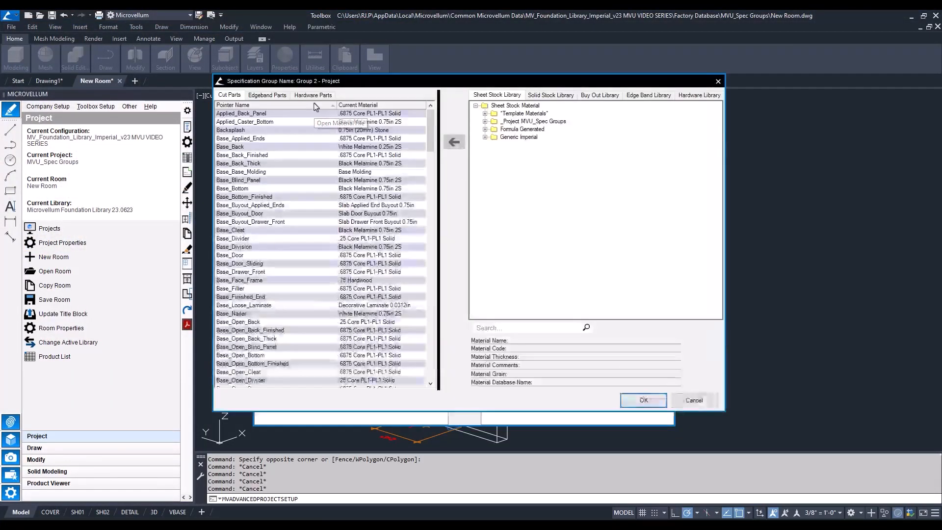
right_click(334, 148)
left_click(385, 236)
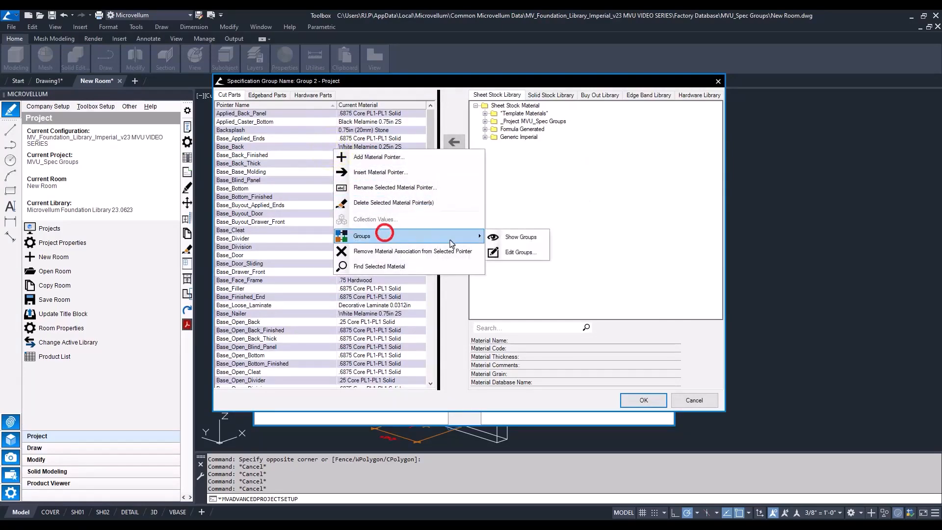
left_click(520, 236)
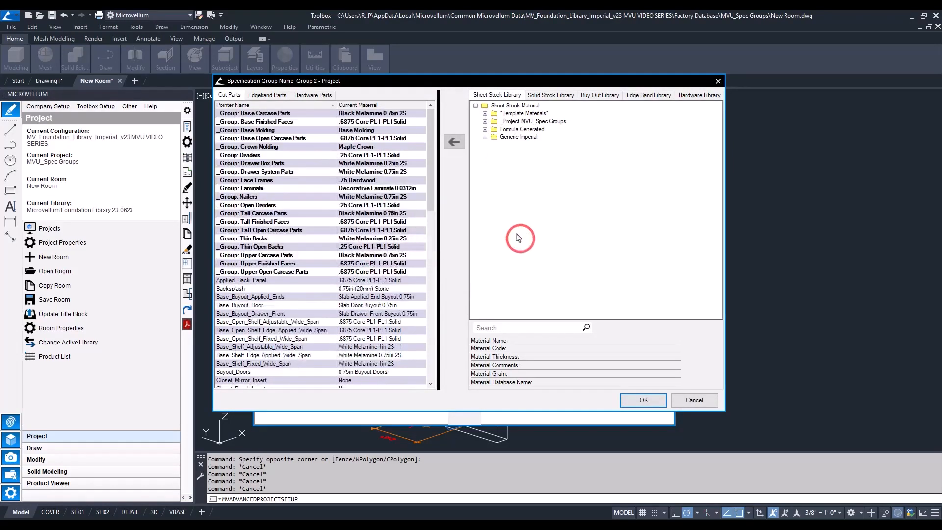
left_click(400, 141)
left_click(400, 122)
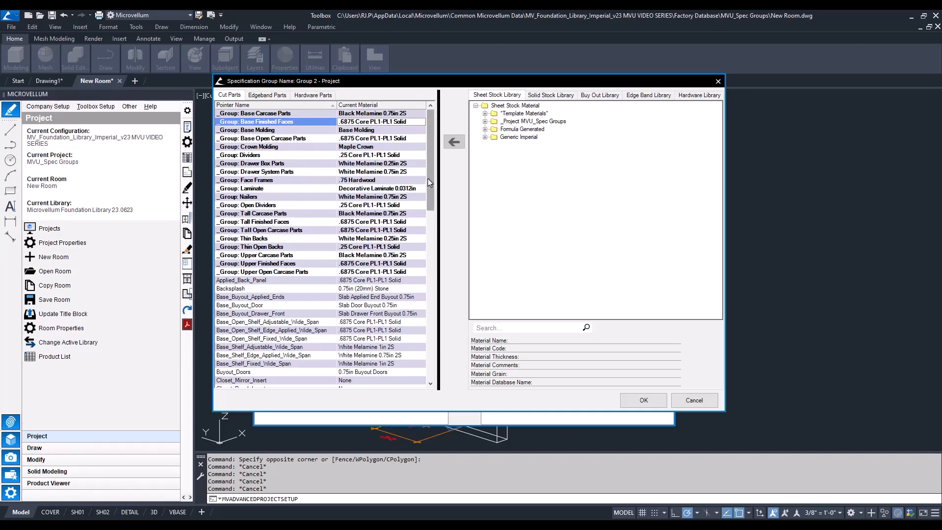
right_click(413, 122)
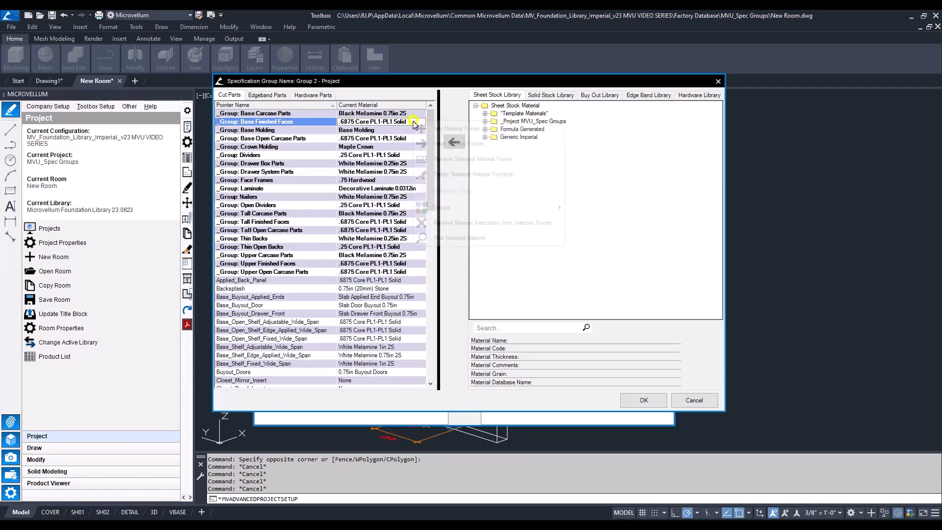
left_click(483, 237)
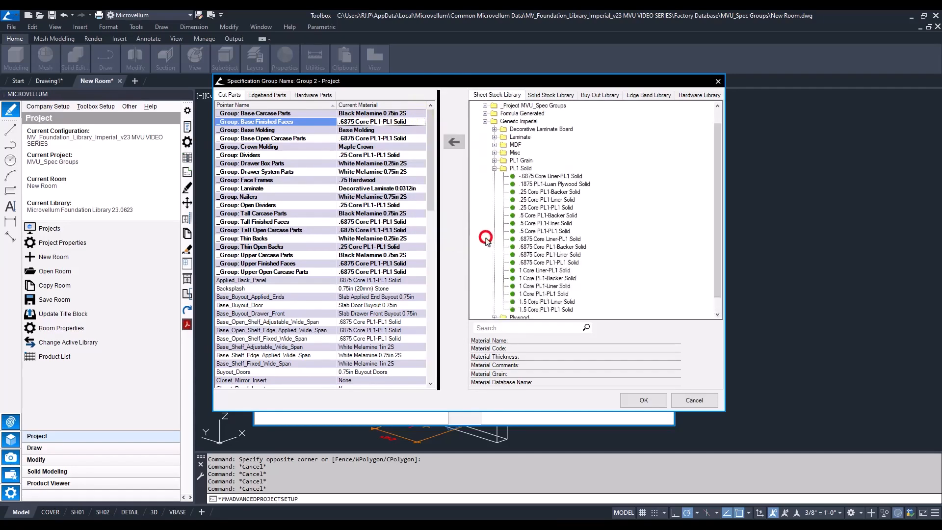
Replace PL1 with PL2 in all material descriptions inside the PL1 Solid category
left_click(524, 169)
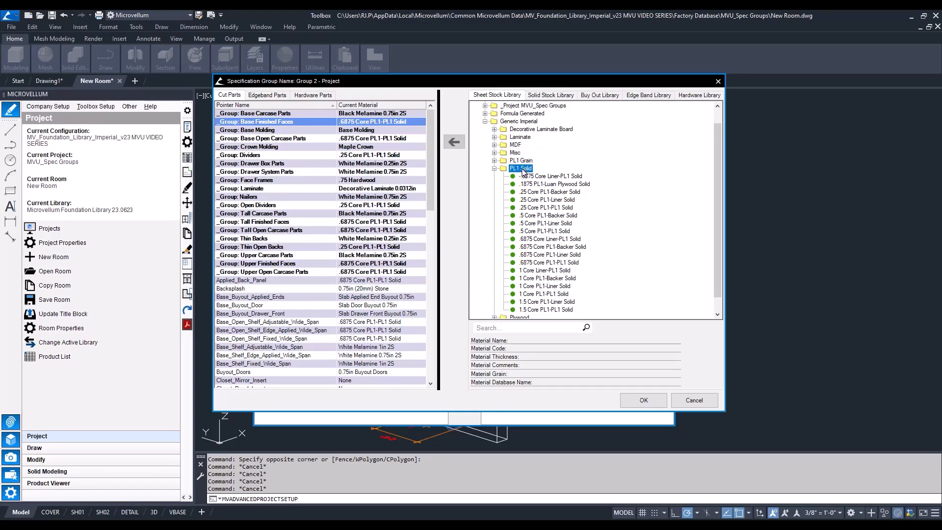
right_click(524, 172)
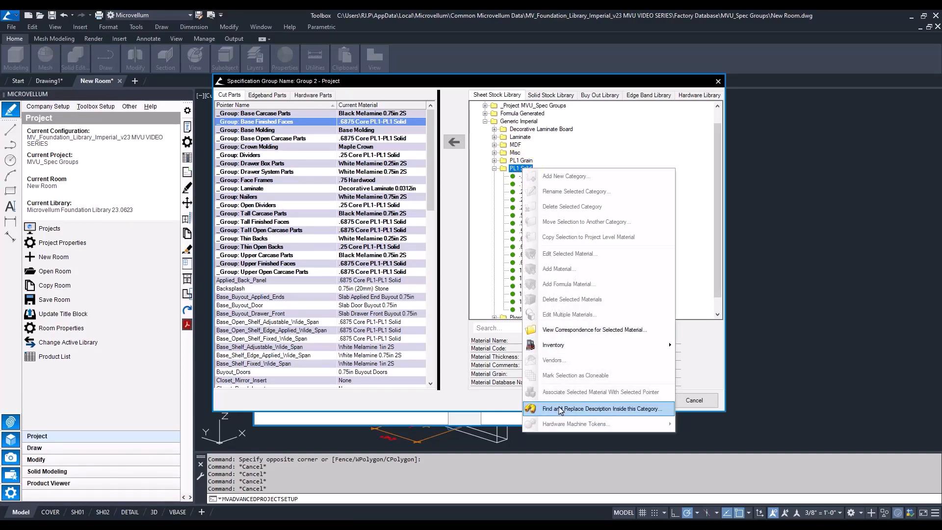
left_click(587, 414)
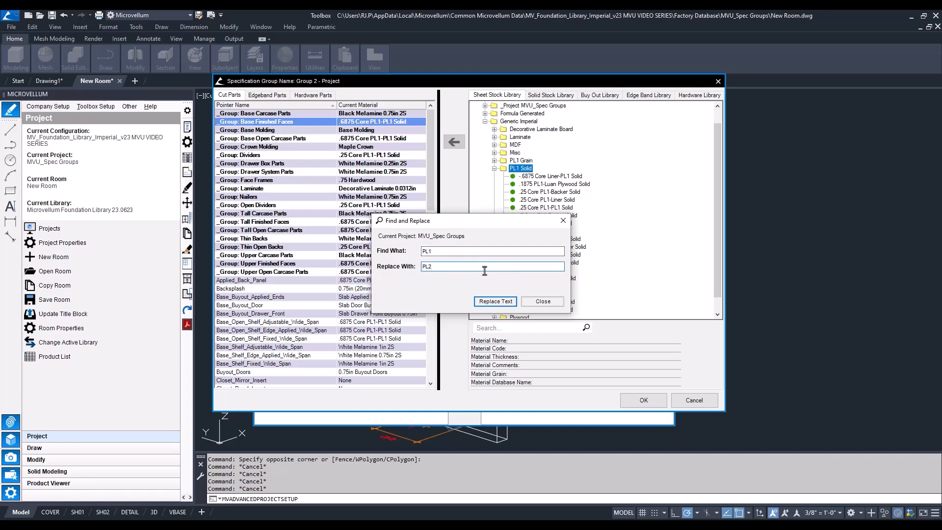
left_click(493, 302)
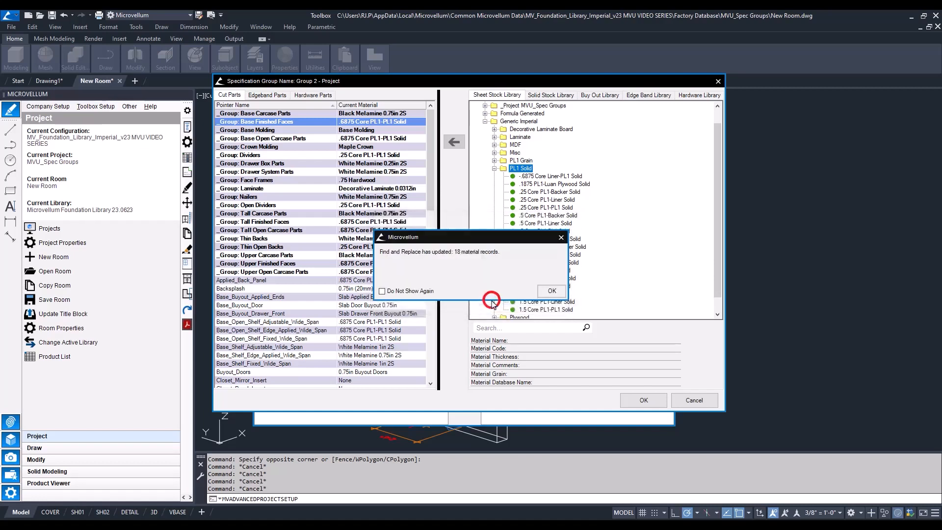
left_click(546, 290)
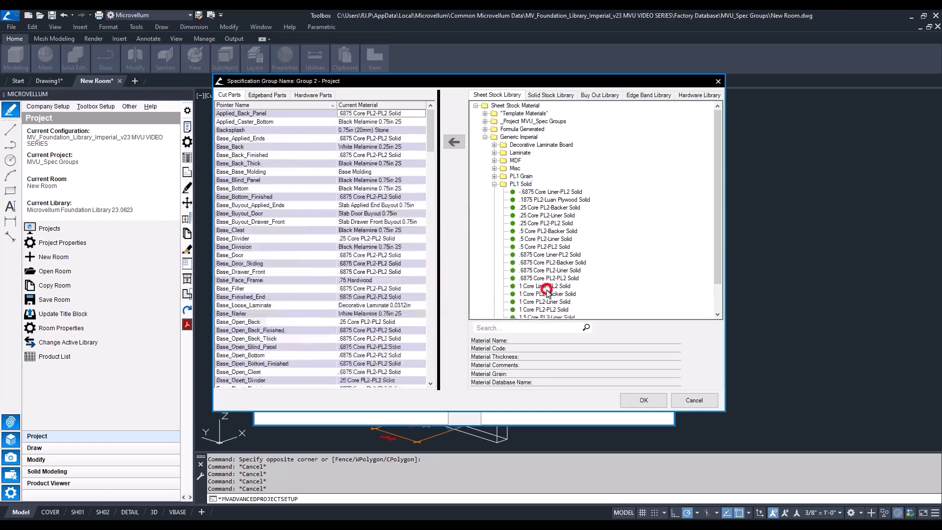
Display the cut part pointers by group again to check their materials against the PL1 Solid category
right_click(378, 123)
left_click(432, 205)
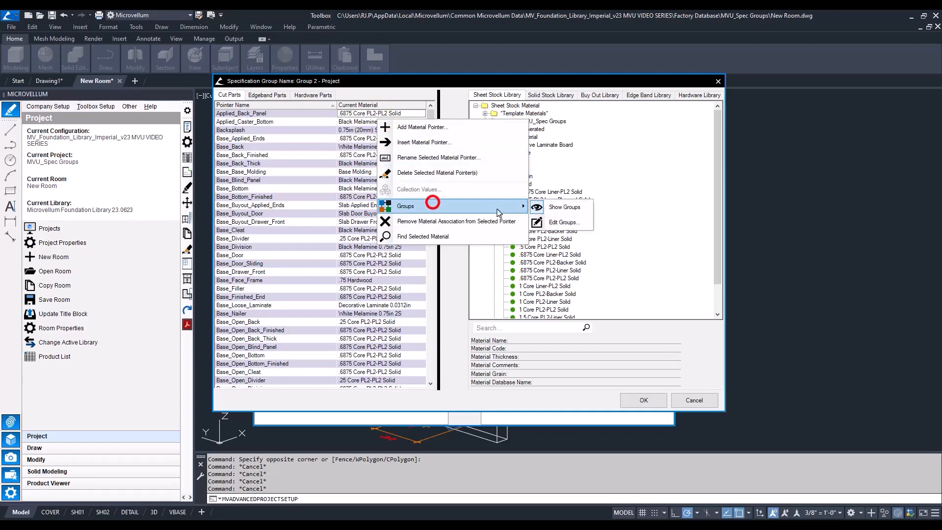
left_click(559, 209)
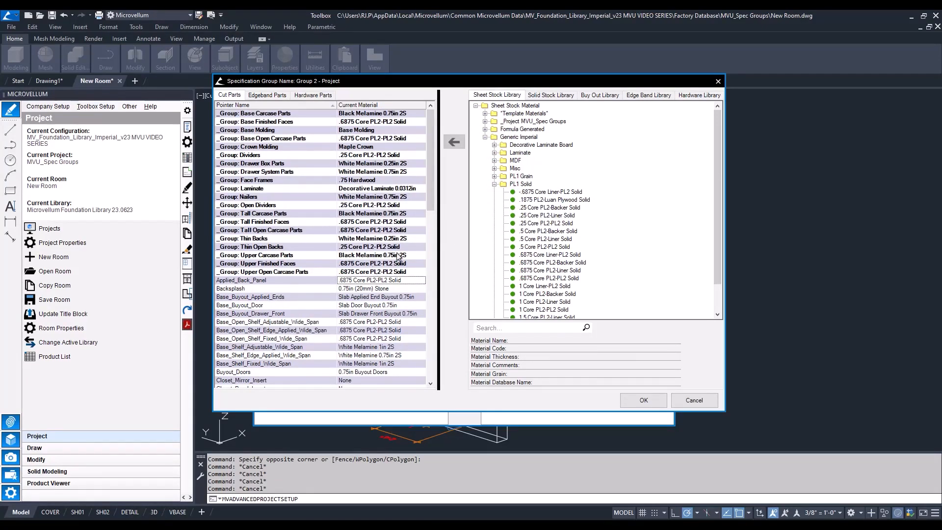
left_click(520, 184)
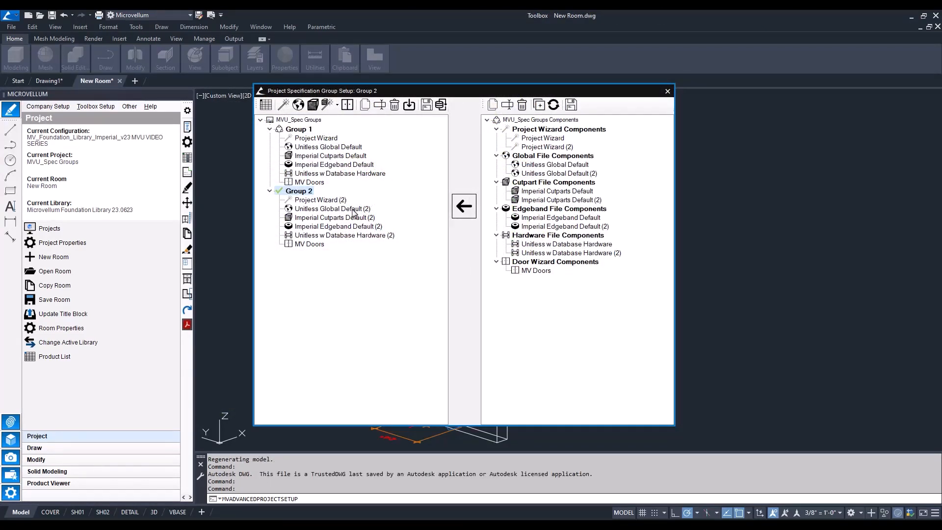
Open the Hardware Wizard for Group 2's Unitless w Database Hardware (2) file and show its handle and pull settings
left_click(313, 236)
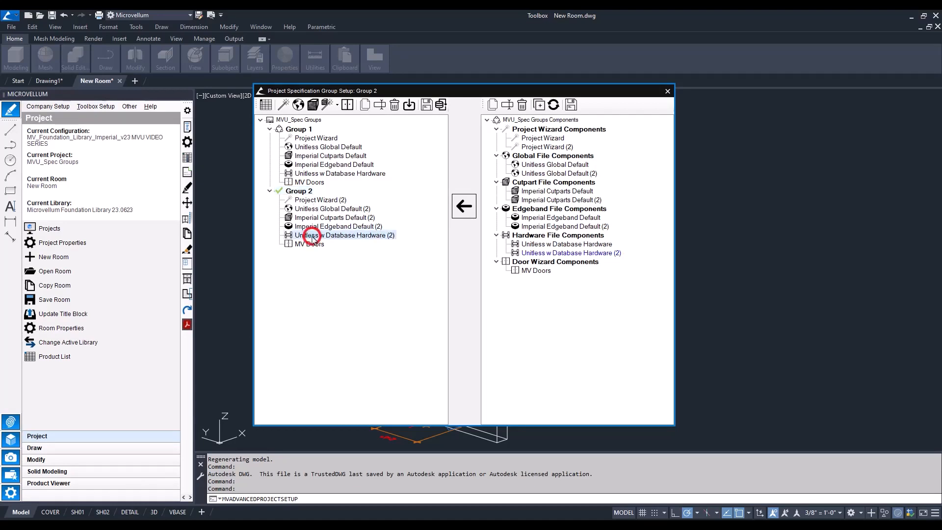
left_click(337, 104)
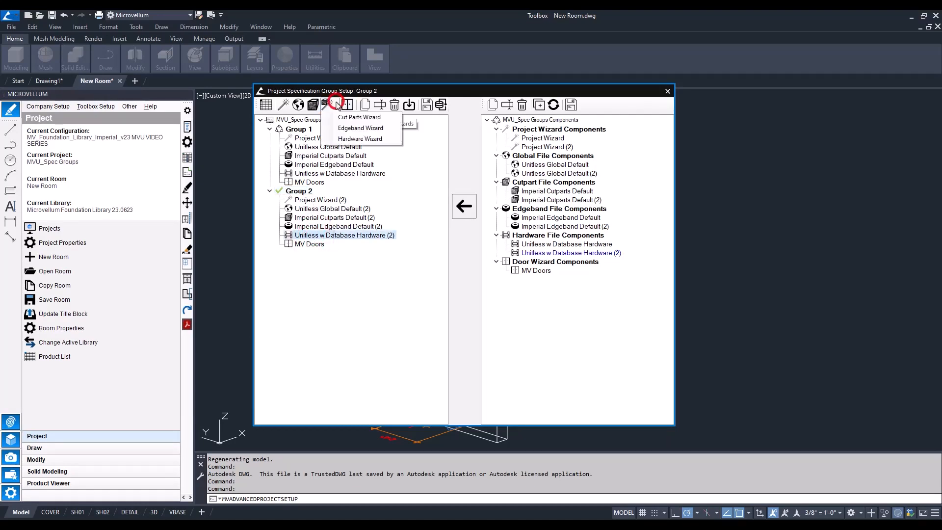
left_click(339, 139)
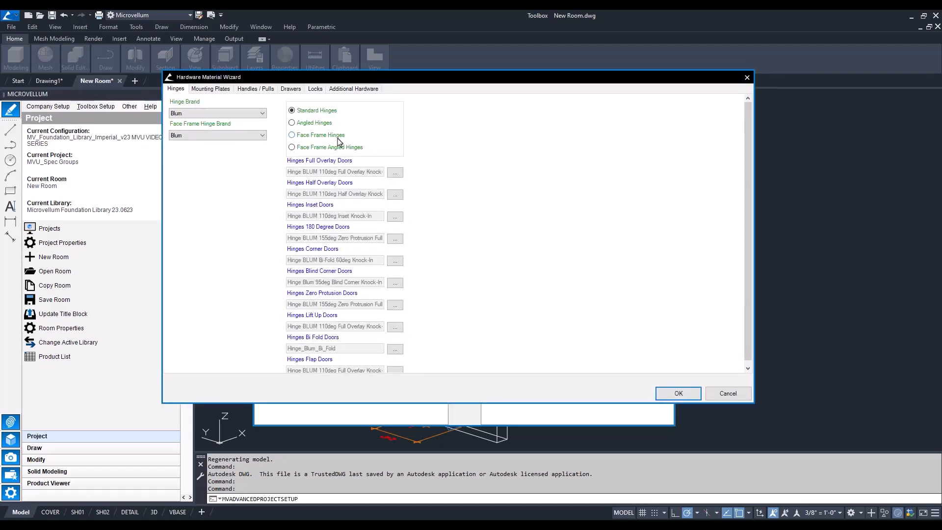
left_click(253, 89)
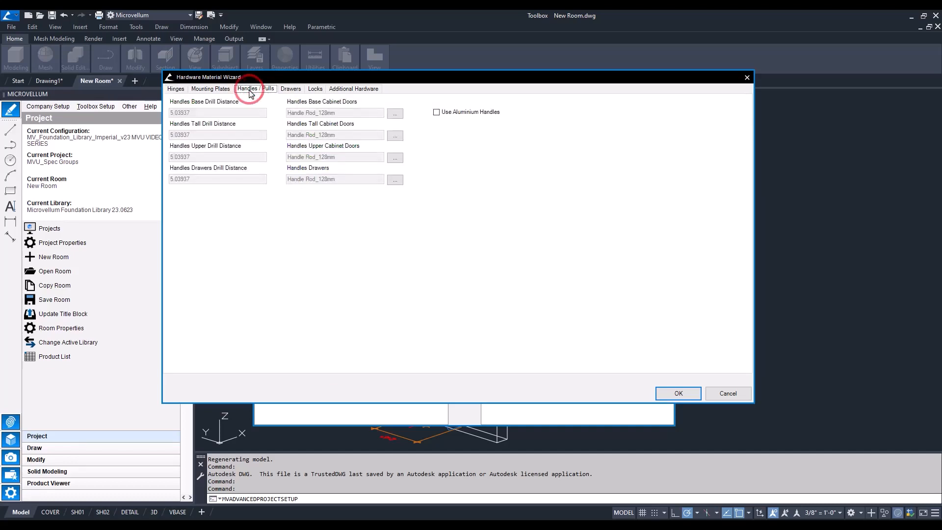
Set the handles for base, tall and upper cabinet doors to Pull Wire Straight_4in from the Wire category
left_click(394, 114)
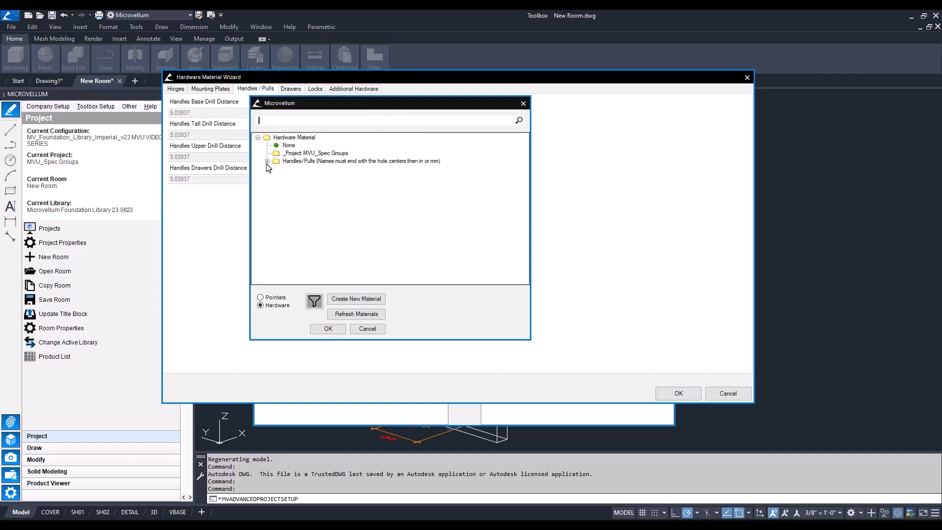
left_click(267, 162)
double_click(315, 231)
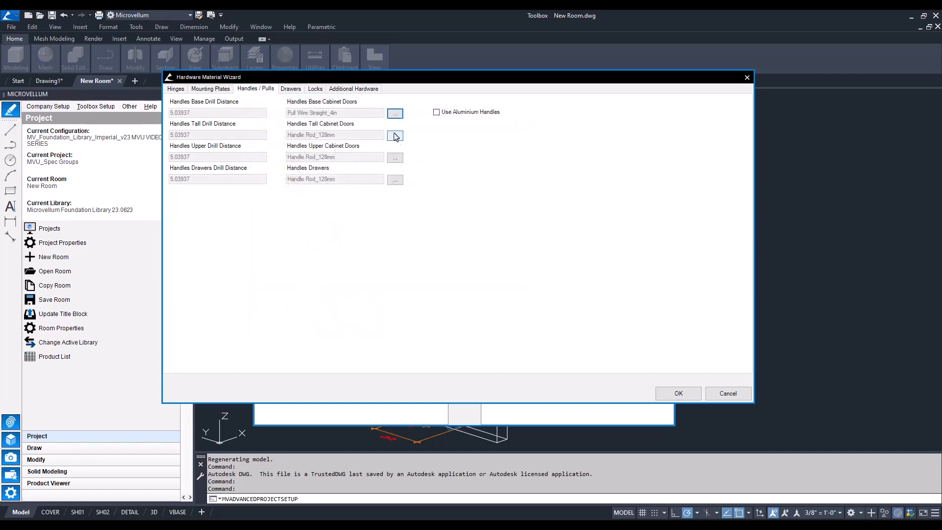
left_click(395, 136)
scroll(294, 219, "down", 2)
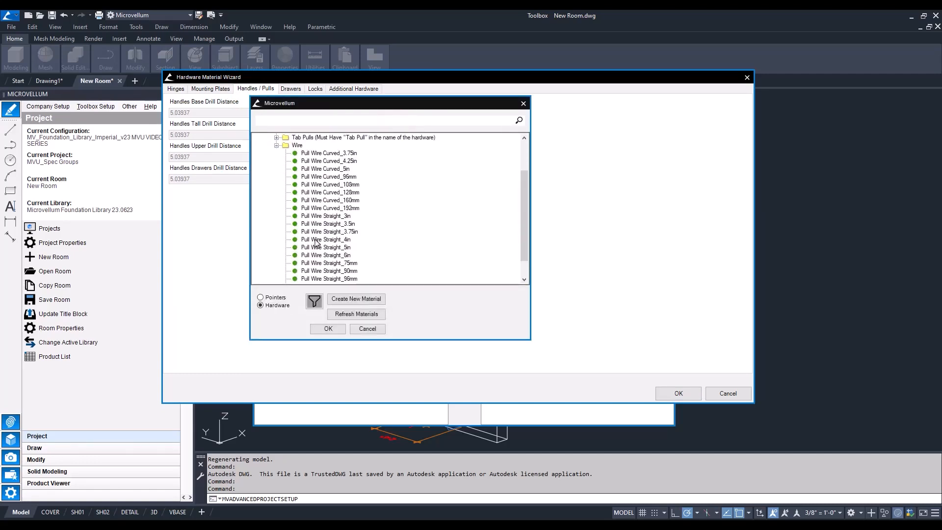
double_click(316, 239)
left_click(395, 155)
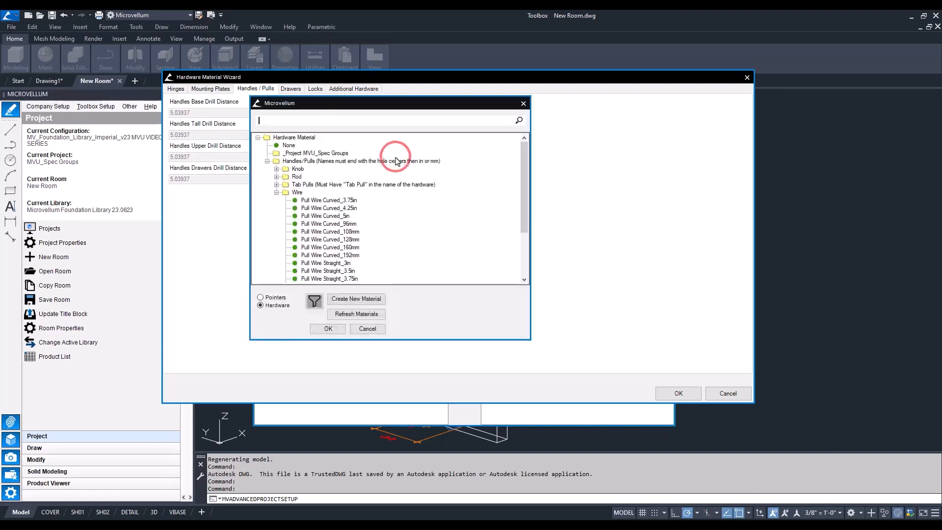
scroll(397, 162, "down", 3)
double_click(314, 216)
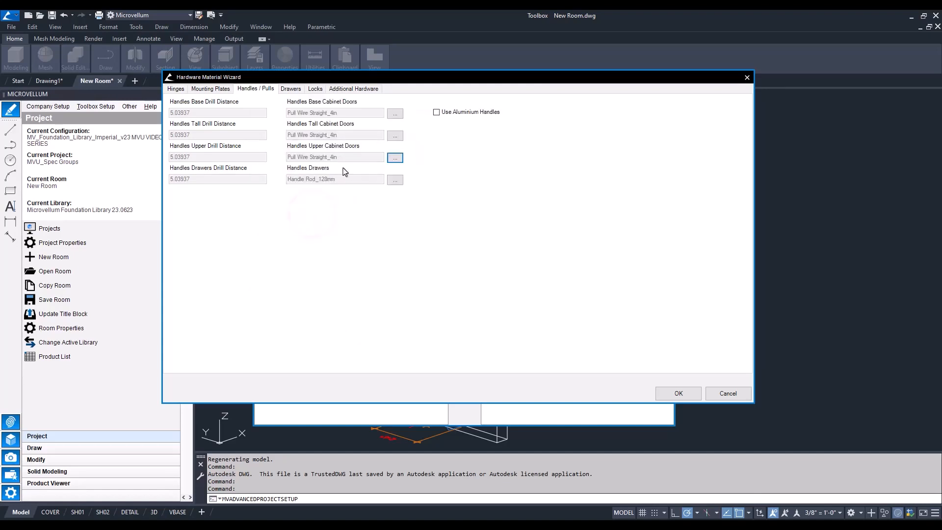
Review the drawer hardware, enable Lock All Doors, accept the hardware settings and close the specification group setup
left_click(292, 89)
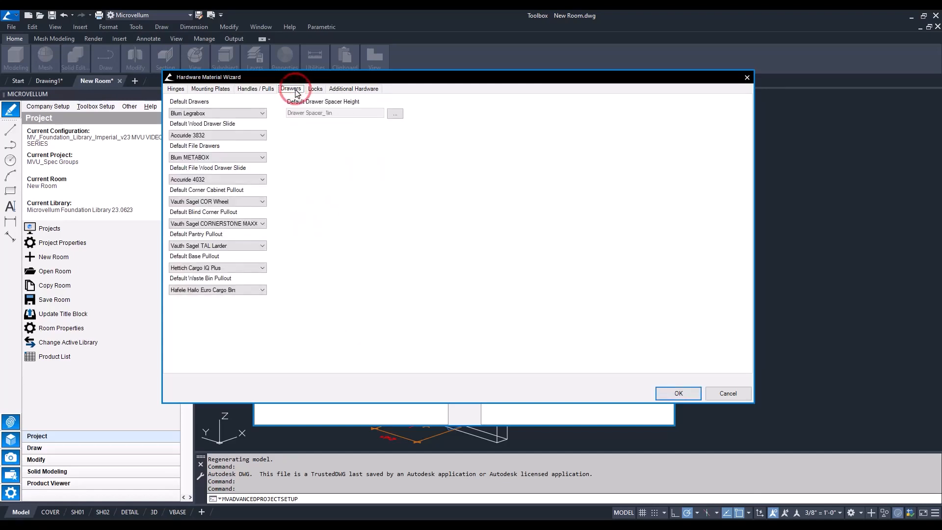
left_click(318, 90)
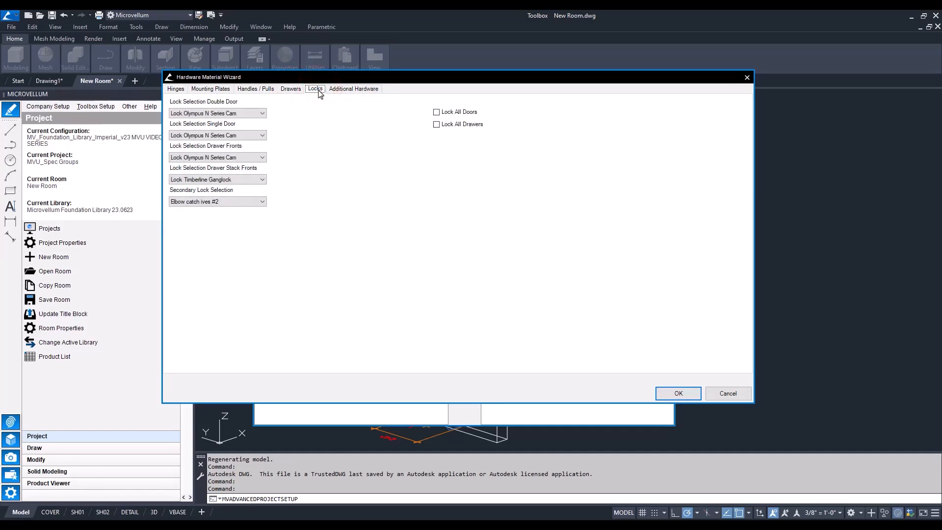
left_click(436, 112)
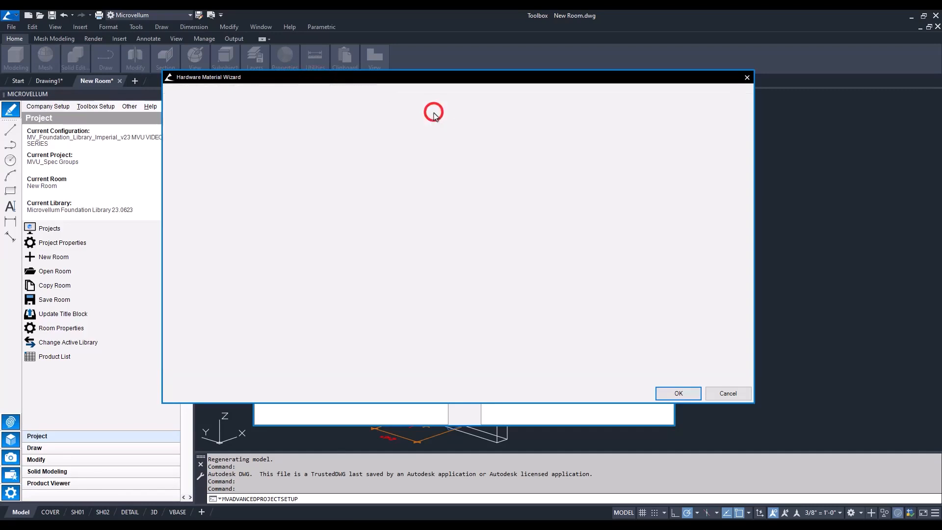
left_click(677, 393)
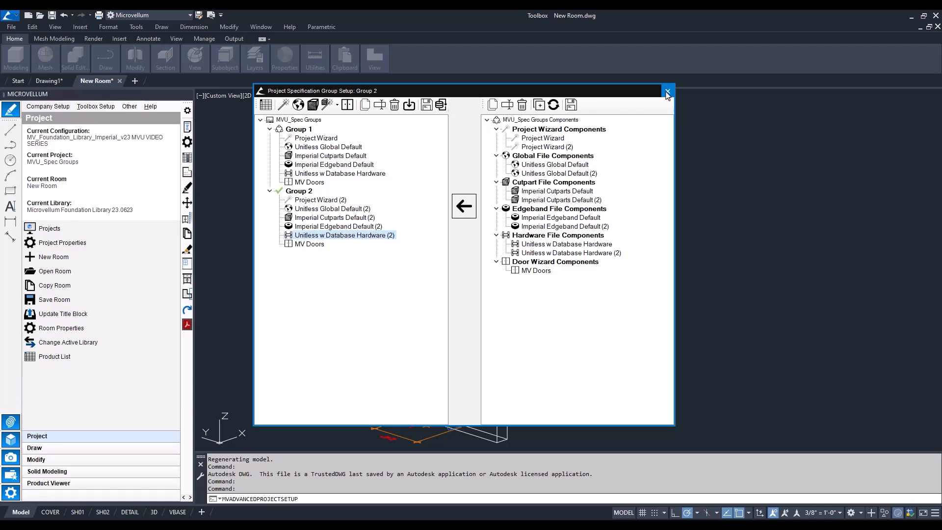
left_click(667, 92)
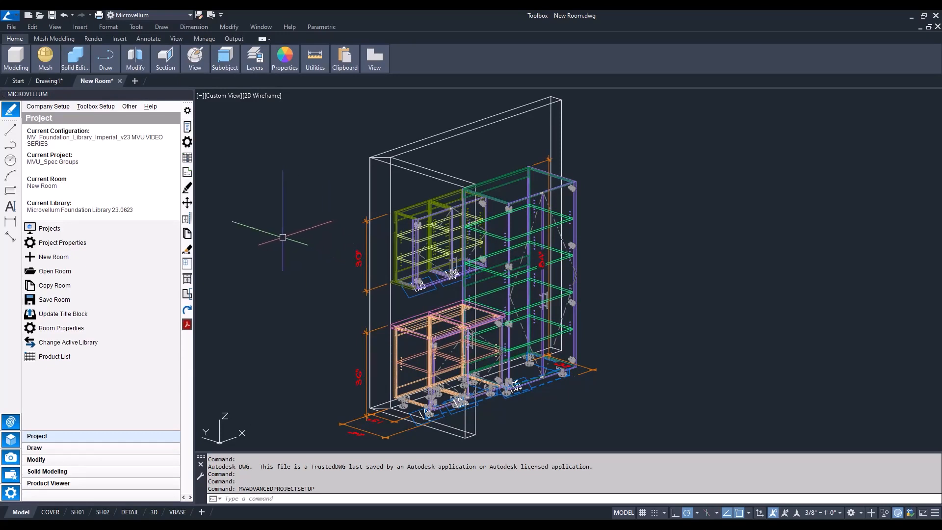
Copy both room walls from the short wall's lower front corner to the empty space beside the original layout
key("Escape")
key("Escape")
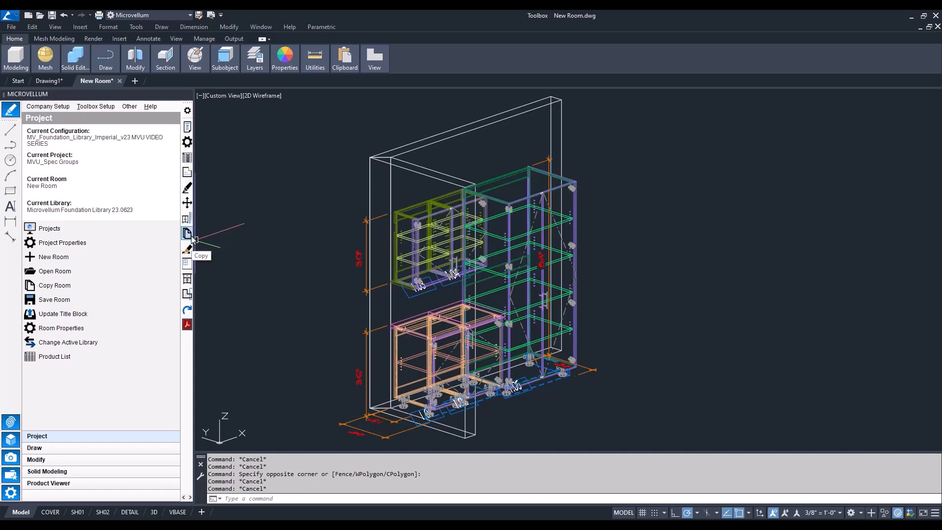
left_click(186, 235)
left_click(370, 179)
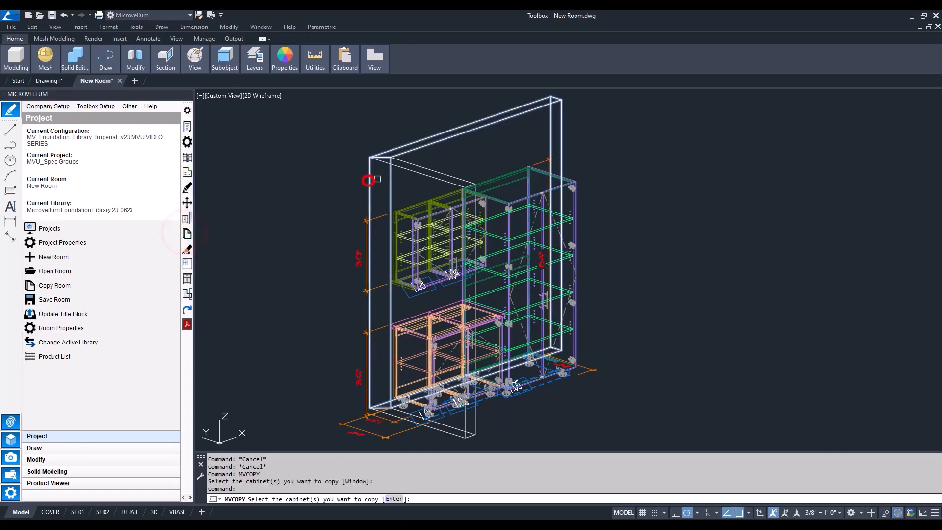
left_click(397, 169)
scroll(312, 305, "down", 5)
right_click(366, 362)
left_click(375, 357)
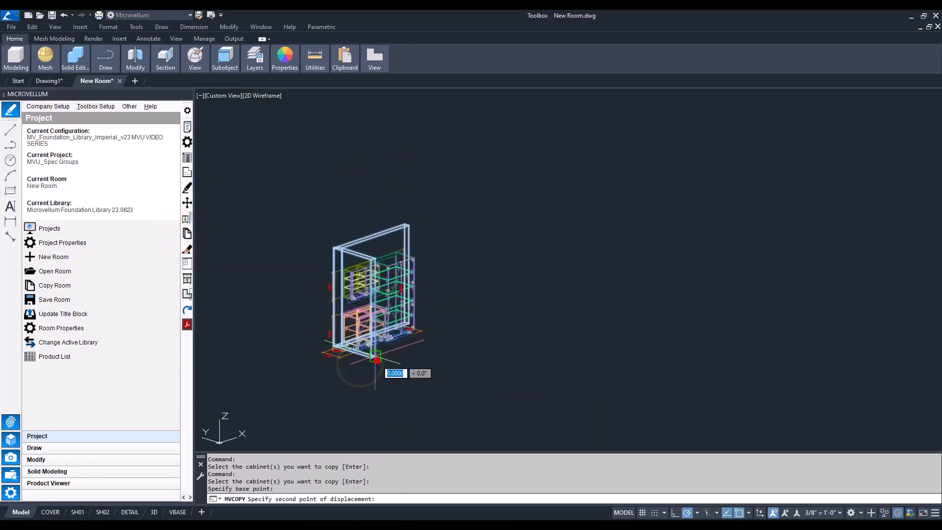
left_click(546, 298)
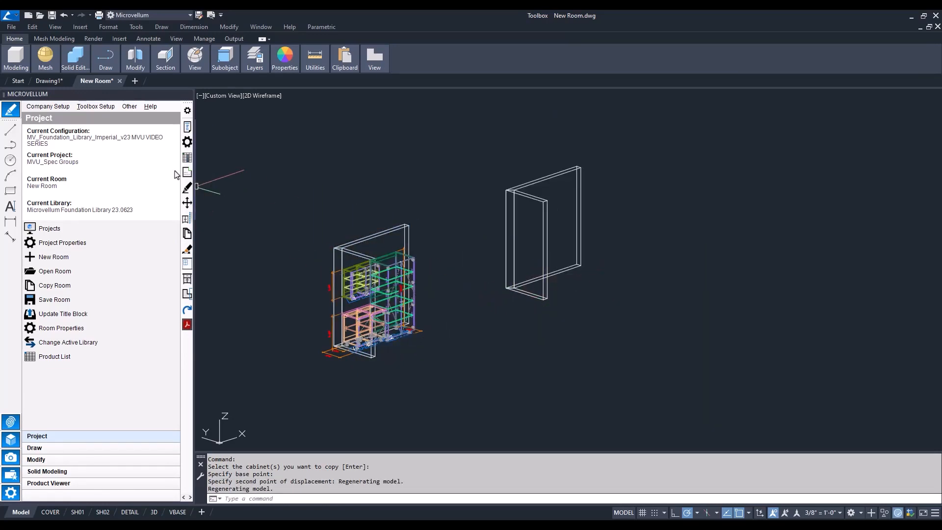
Copy all the cabinets, selected with a window, into the matching positions along the duplicated walls
left_click(187, 233)
scroll(298, 218, "up", 2)
type("w")
key("Return")
left_click(293, 175)
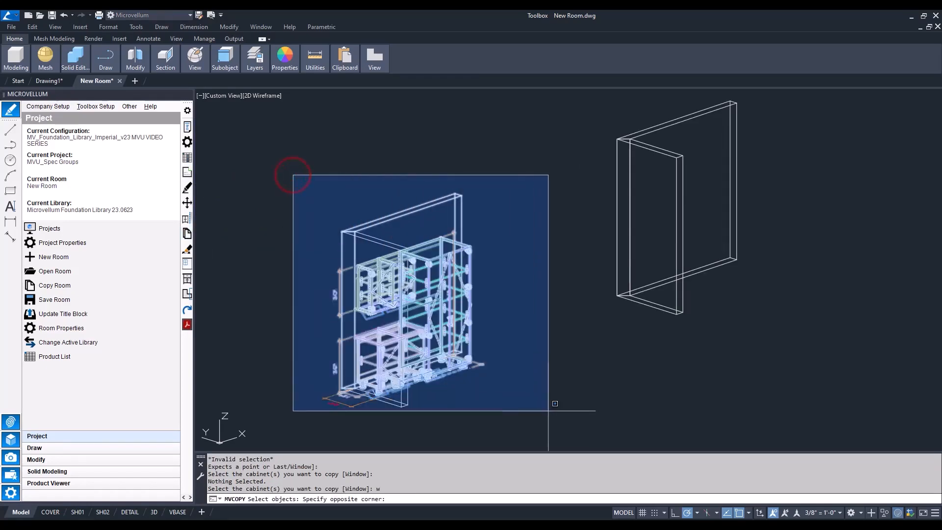
left_click(552, 421)
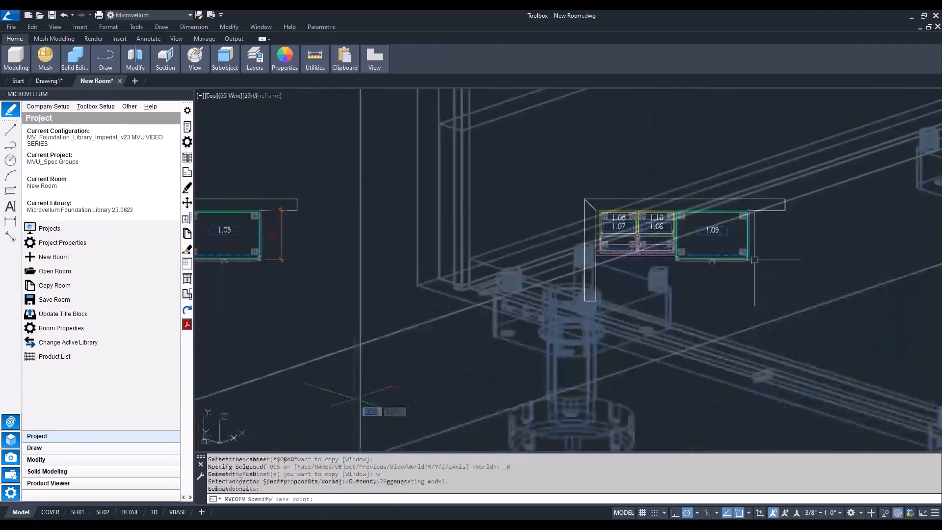
middle_click_drag(504, 272, 569, 324)
scroll(407, 228, "up", 4)
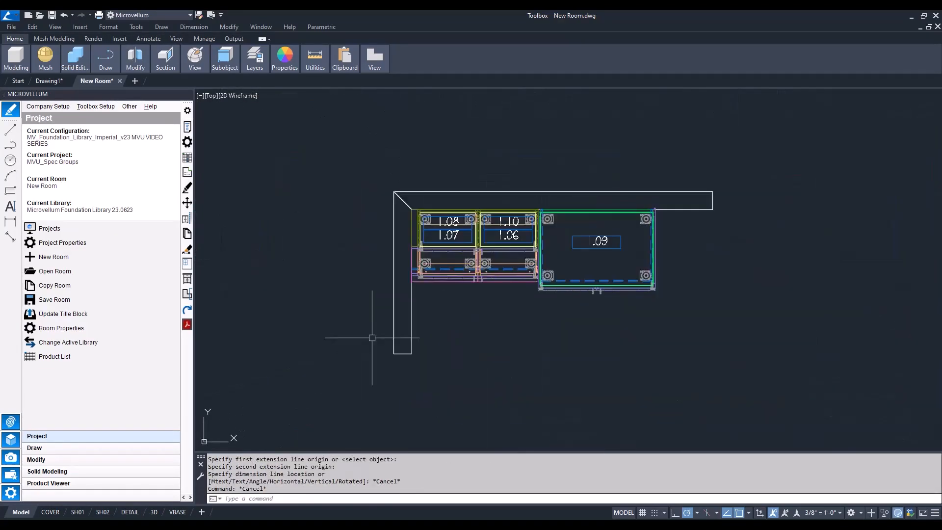
Renumber the copied cabinets starting at 2.01, taking the two base cabinets, the tall cabinet and the two uppers in order
left_click(67, 459)
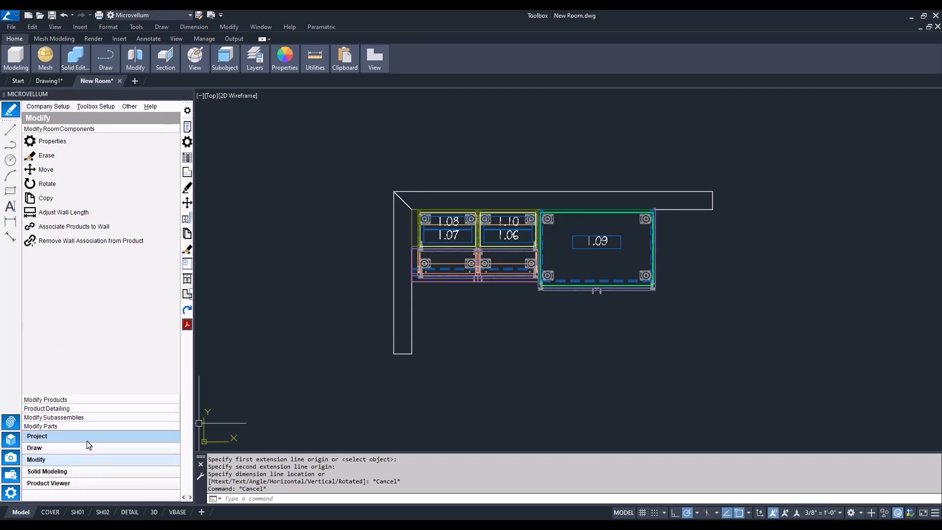
left_click(49, 400)
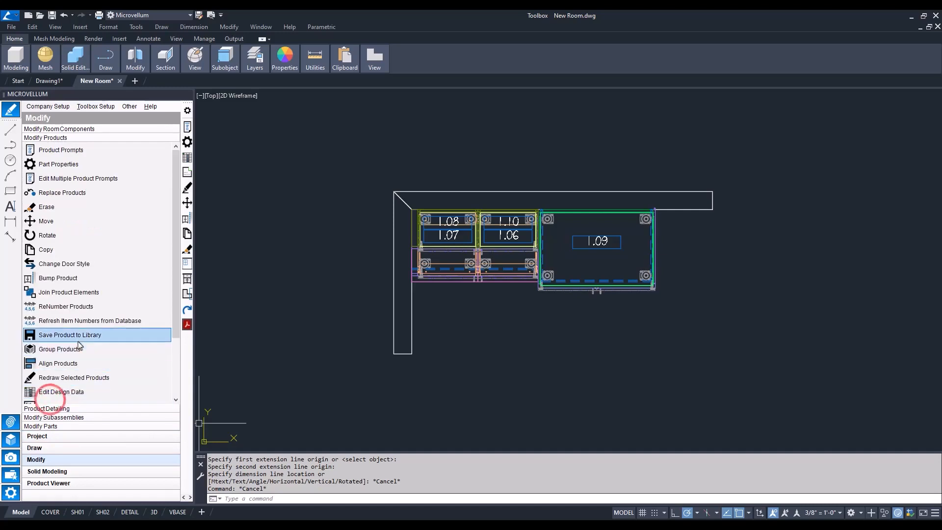
left_click(58, 308)
type("2.")
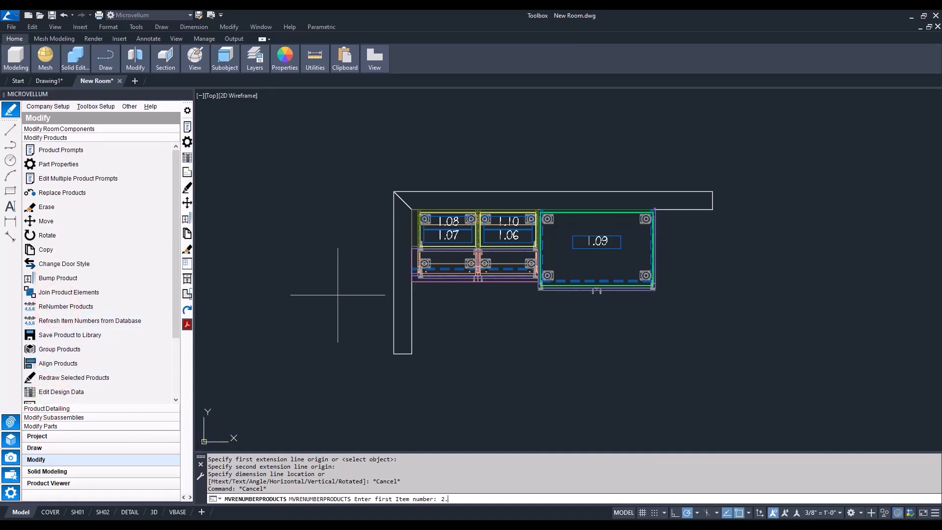
type("01")
key("Return")
left_click(454, 236)
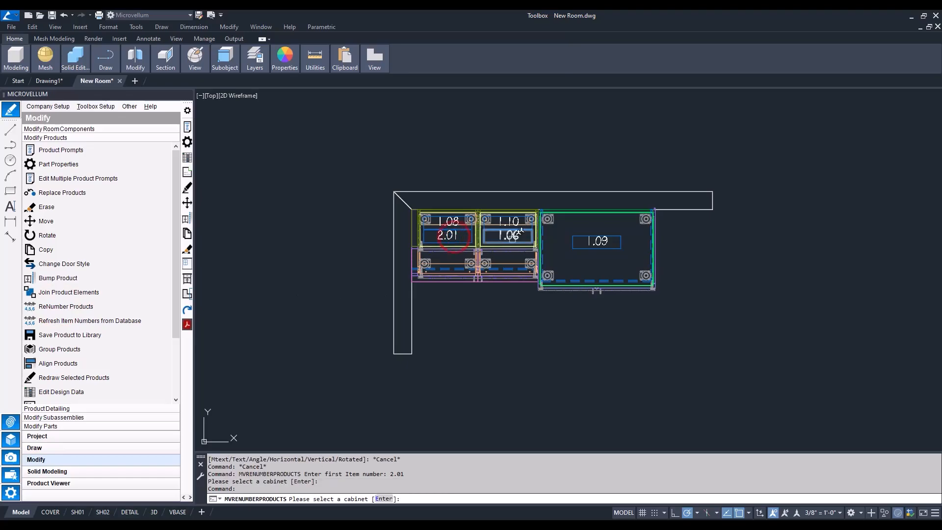
left_click(508, 236)
left_click(596, 242)
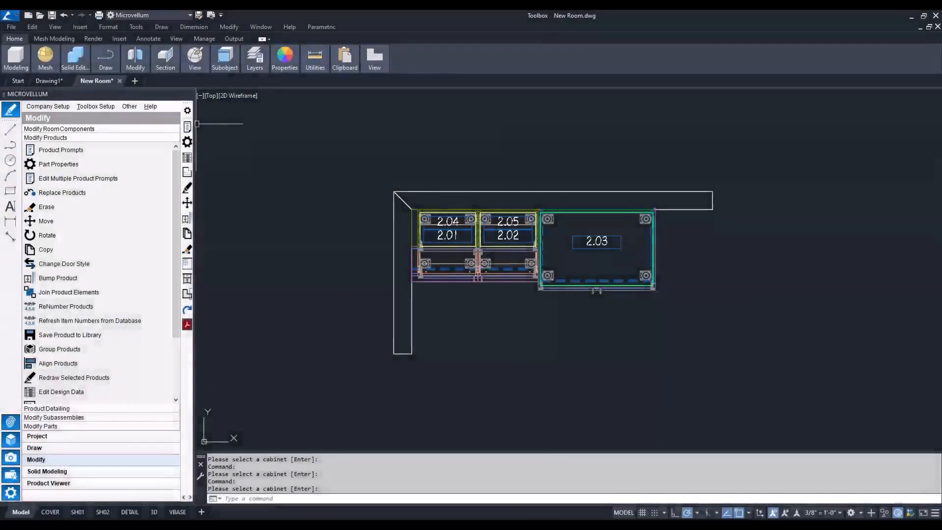
Open the product prompts of base cabinet 2.01 to inspect its specification group setting, and leave without changes
left_click(187, 127)
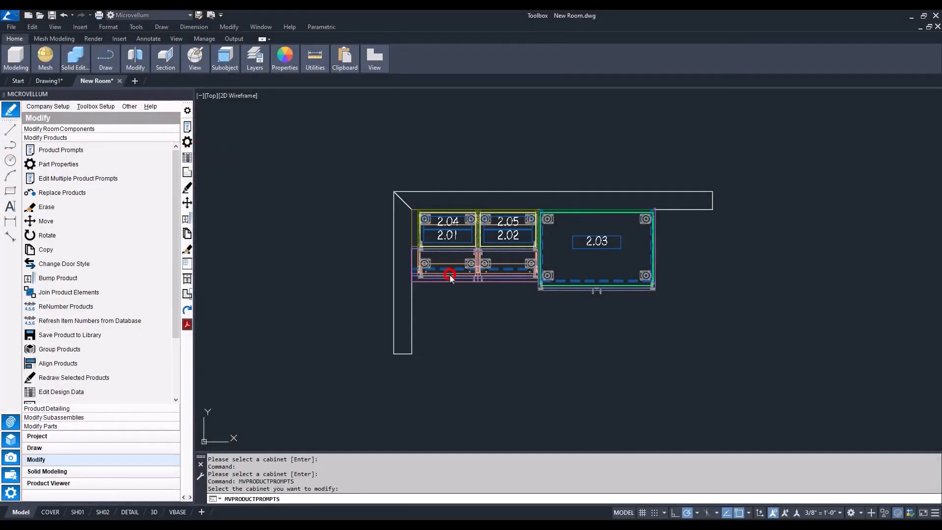
left_click(448, 273)
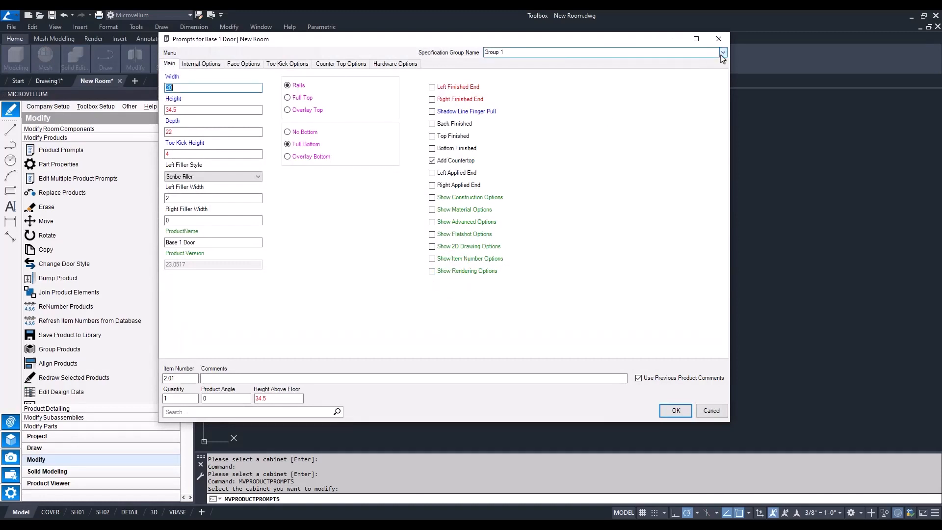
left_click(724, 52)
left_click(724, 52)
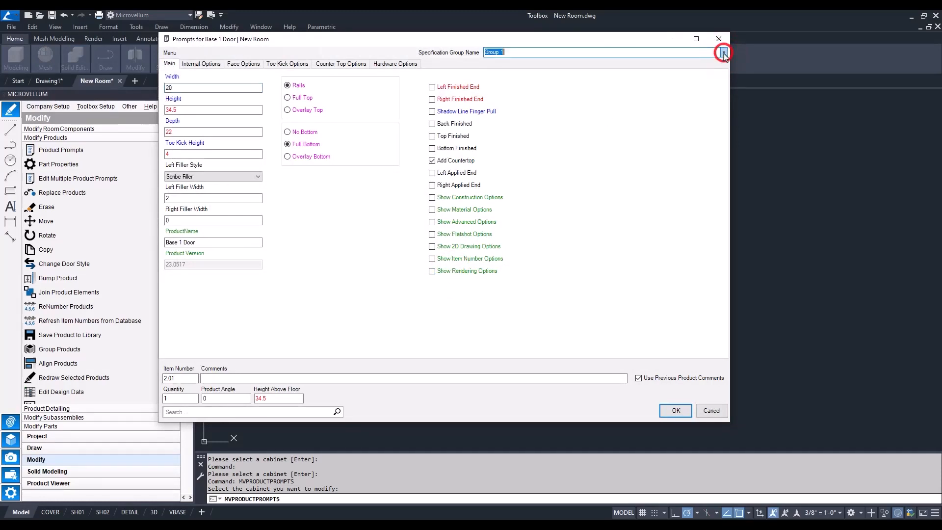
left_click(711, 411)
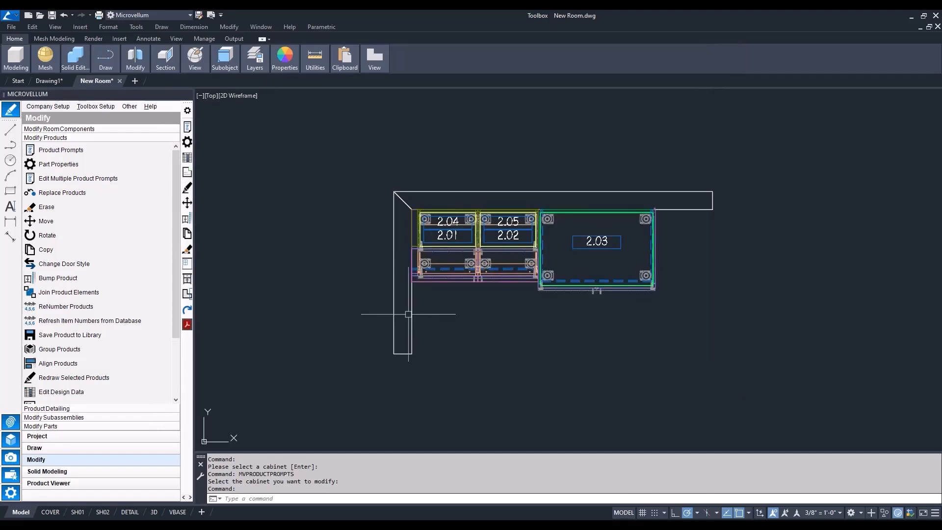
Assign specification group Group 2 to products 2.01 through 2.05 together in the project's Product List
left_click(61, 435)
left_click(64, 358)
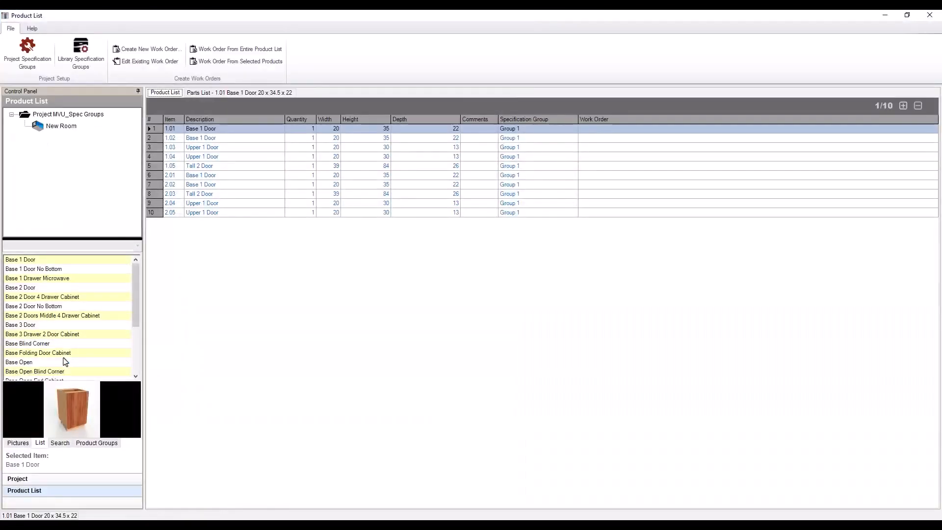
left_click_drag(170, 178, 172, 216)
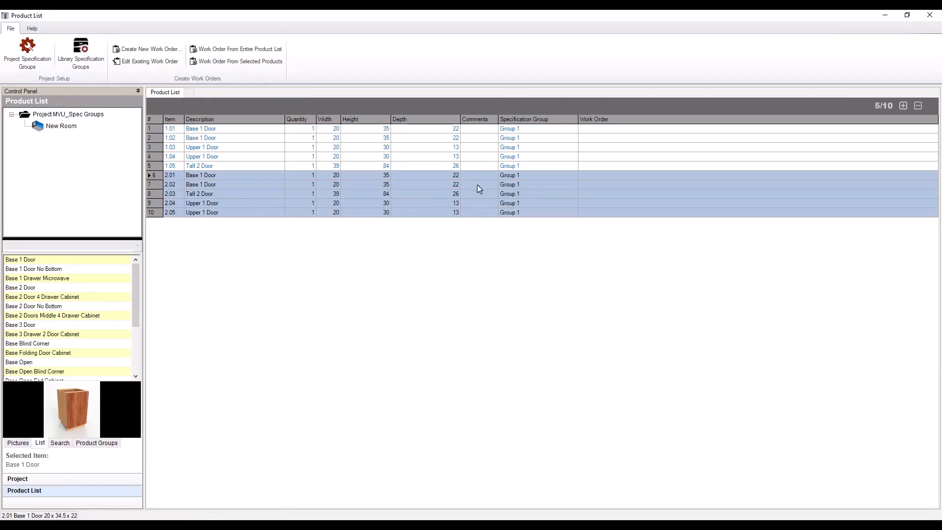
right_click(525, 179)
mouse_move(564, 231)
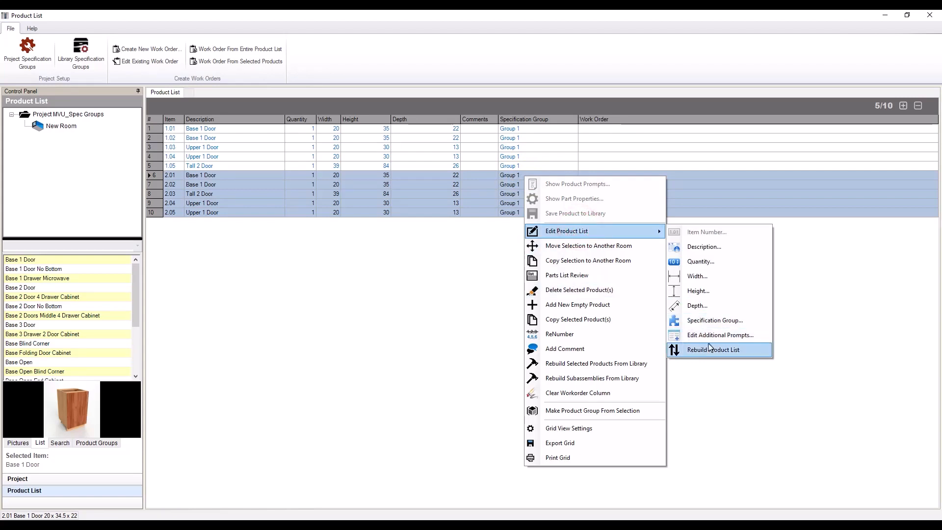
left_click(724, 321)
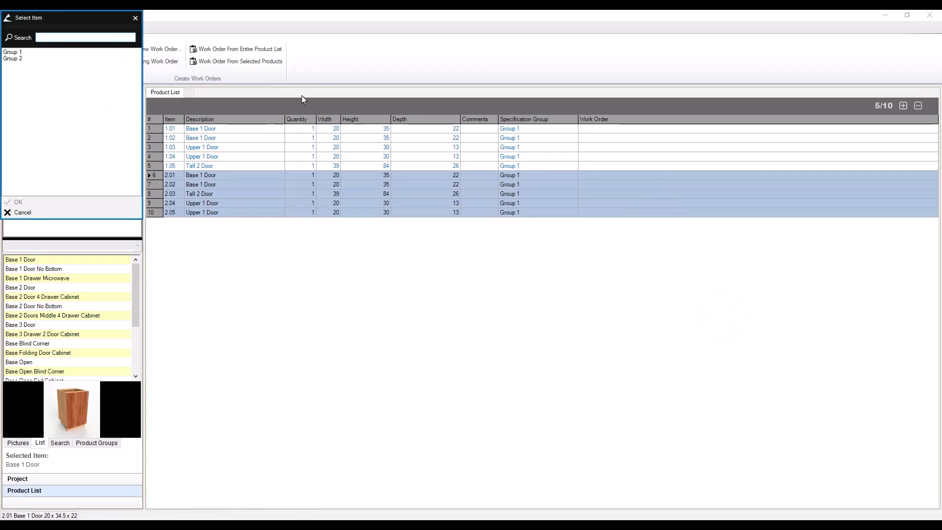
left_click_drag(64, 23, 449, 125)
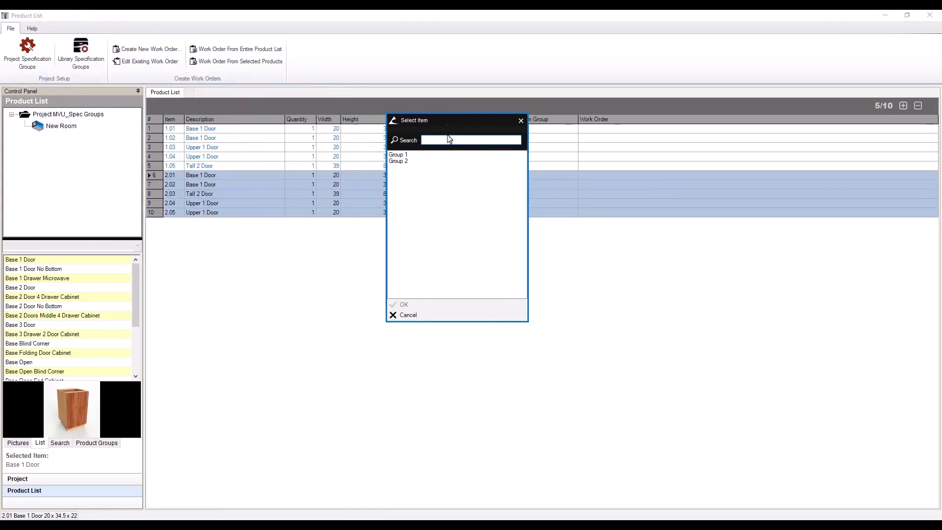
left_click(399, 162)
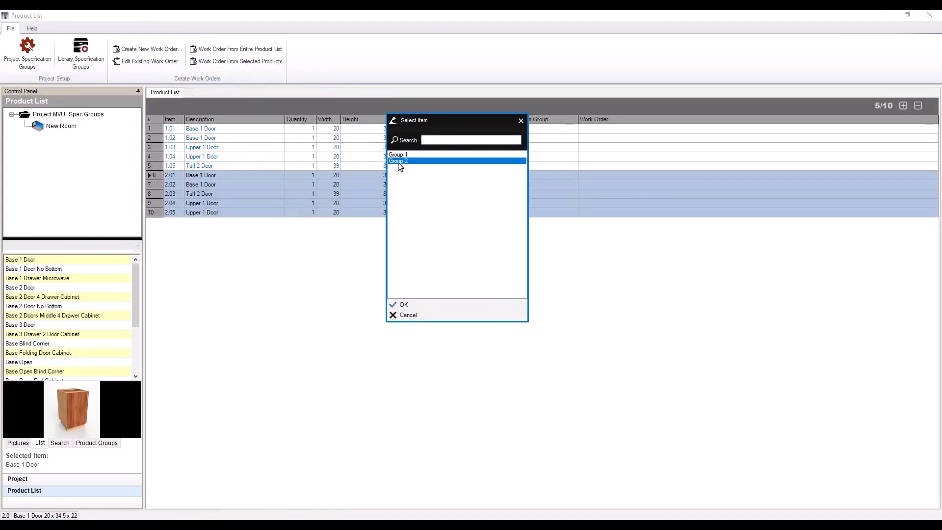
left_click(404, 305)
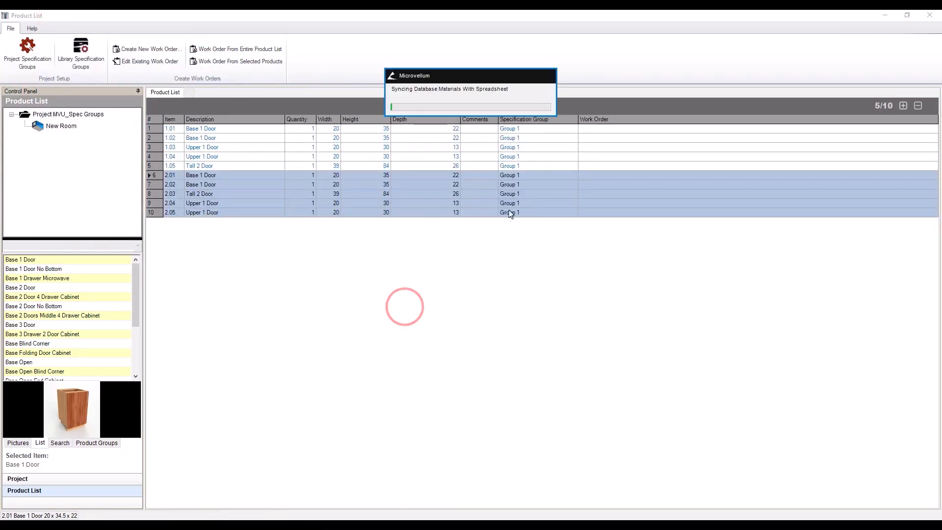
Rebuild the project's Product List from tall cabinet 2.03 to update the products' width, height and depth values
left_click(526, 175)
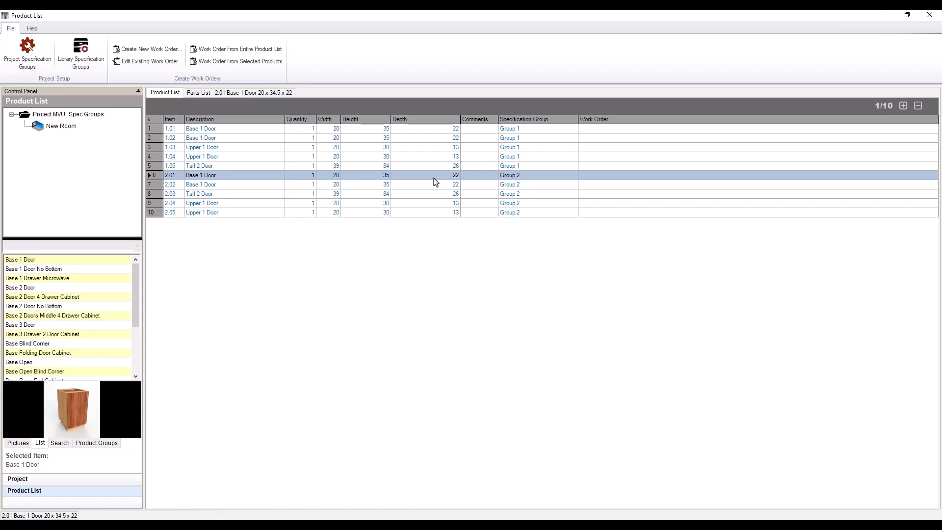
right_click(439, 192)
mouse_move(491, 249)
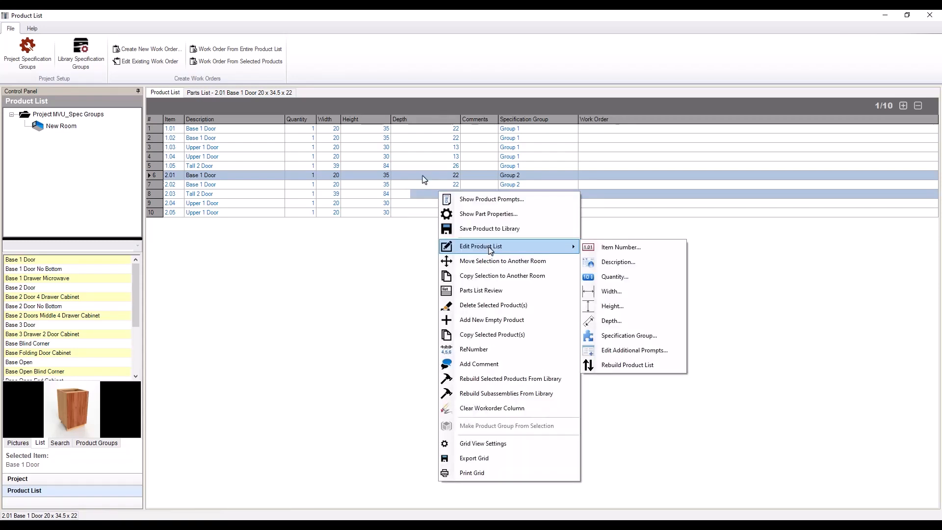
left_click(392, 205)
left_click(381, 202)
left_click(420, 212, "shift")
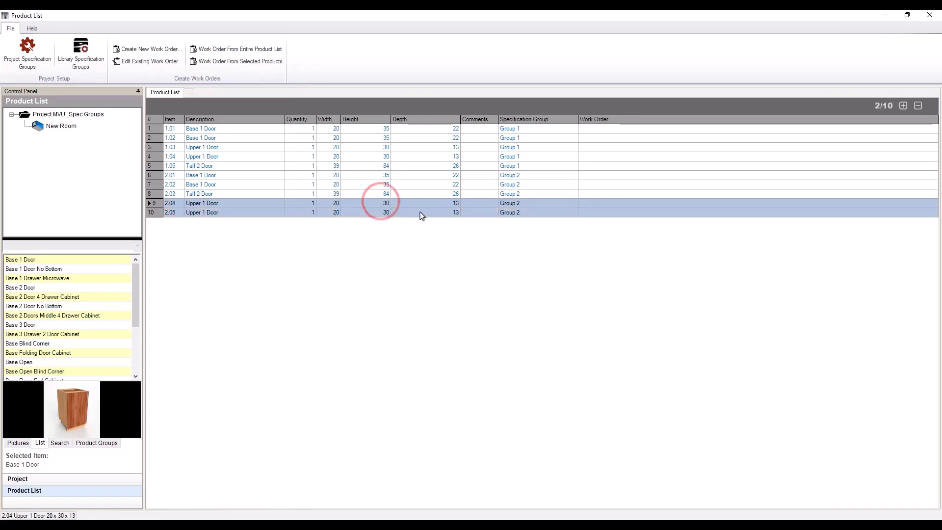
left_click(381, 195)
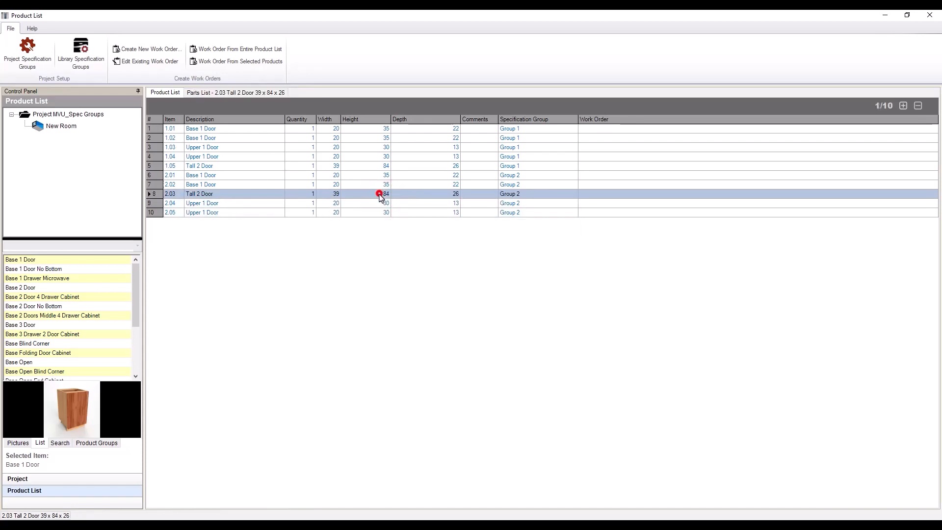
right_click(416, 196)
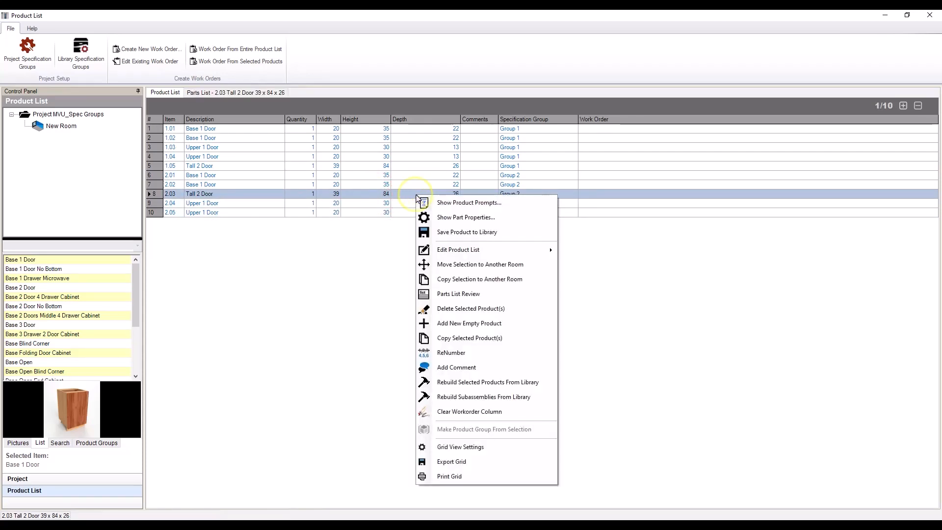
mouse_move(488, 247)
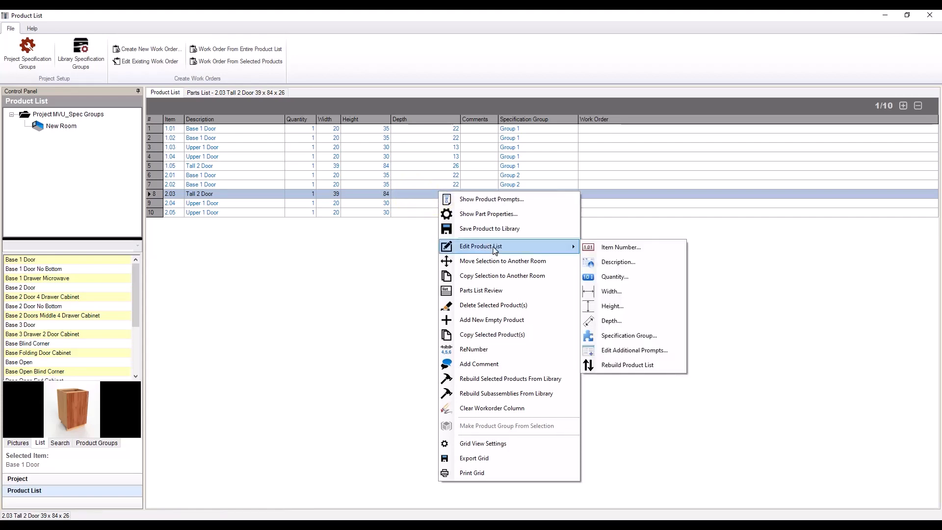
left_click(614, 368)
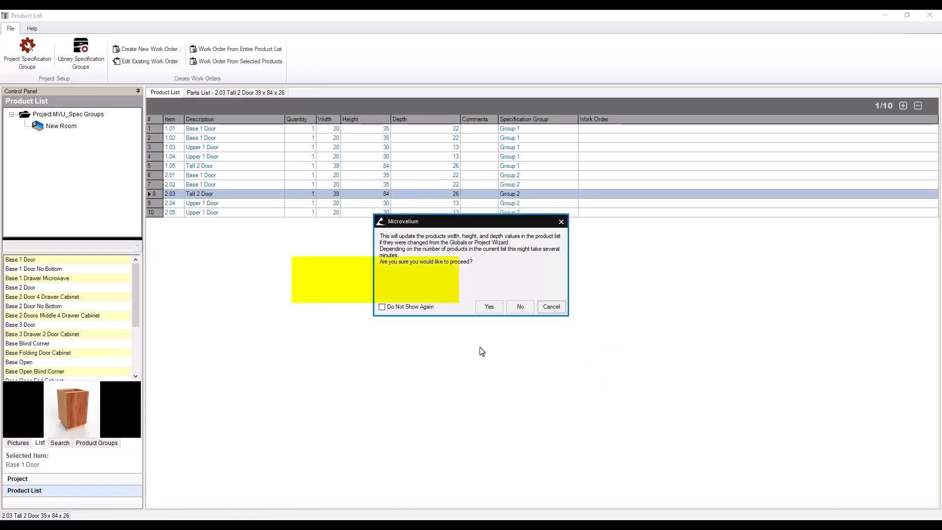
left_click(489, 307)
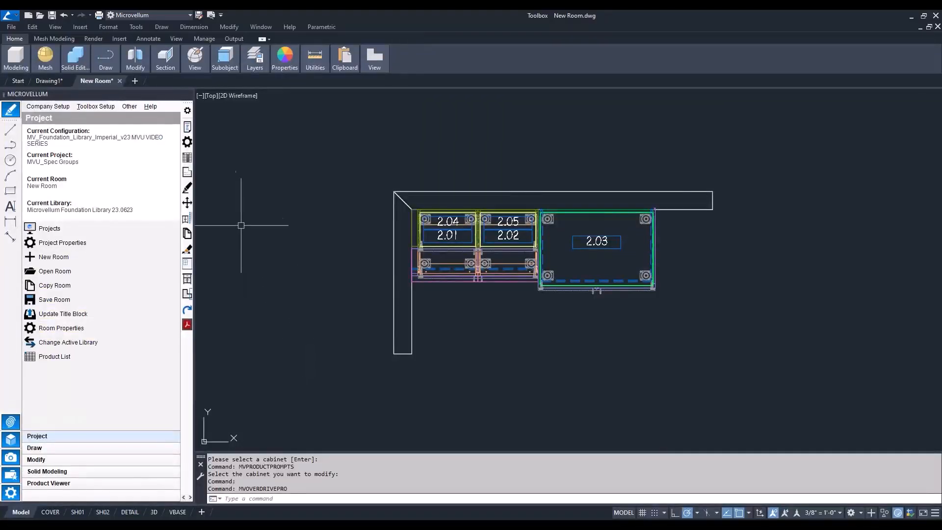
Redraw cabinets 2.01 through 2.05 in the plan, selecting them together with a window
left_click(187, 189)
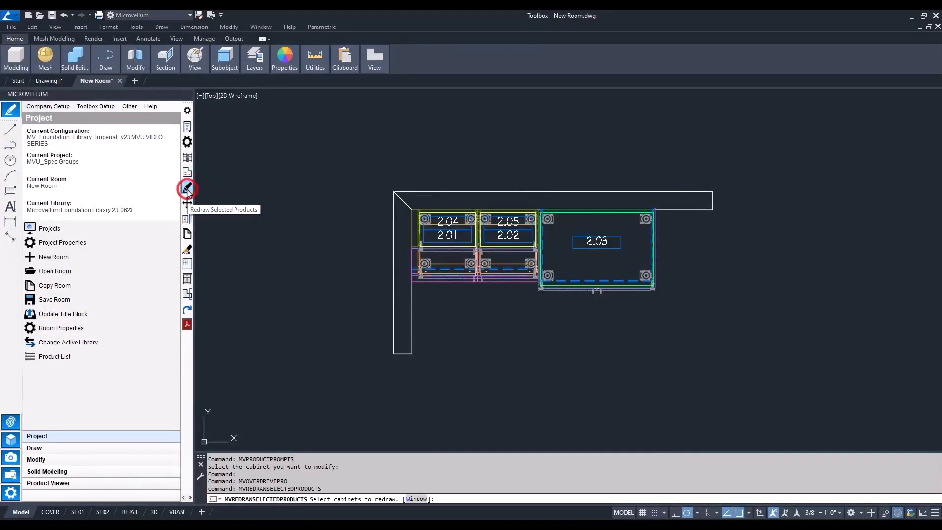
type("w")
key("Return")
left_click(344, 152)
left_click(754, 337)
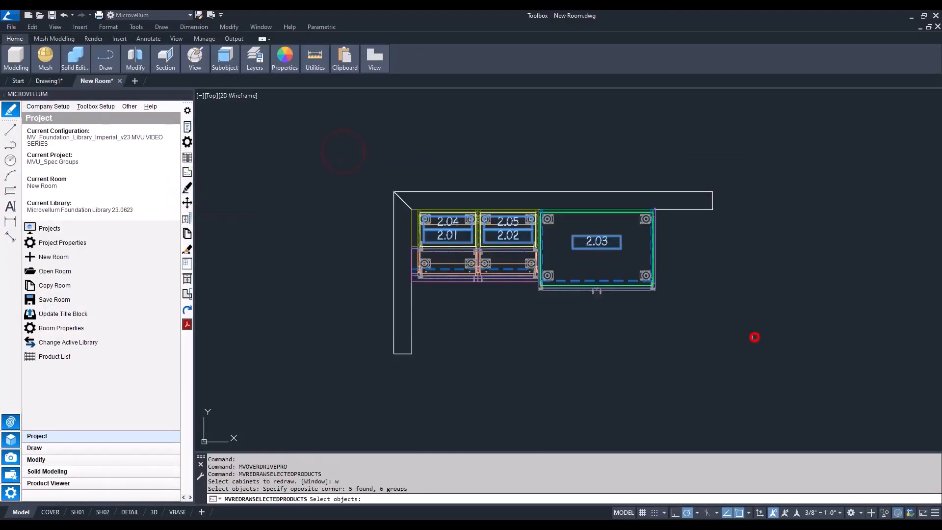
key("Return")
left_click(468, 301)
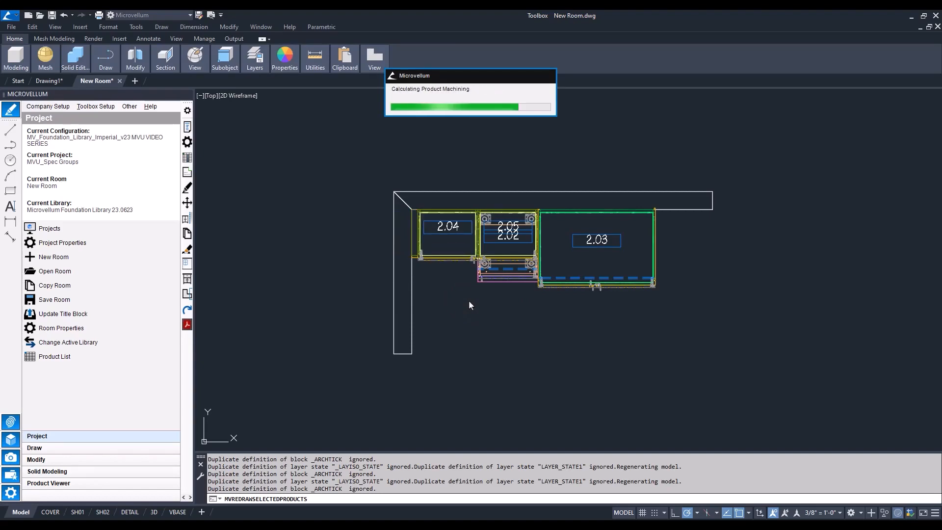
Show the original and copied cabinet sets in a 3D view with the Conceptual visual style
middle_click_drag(674, 336, 649, 332, "shift")
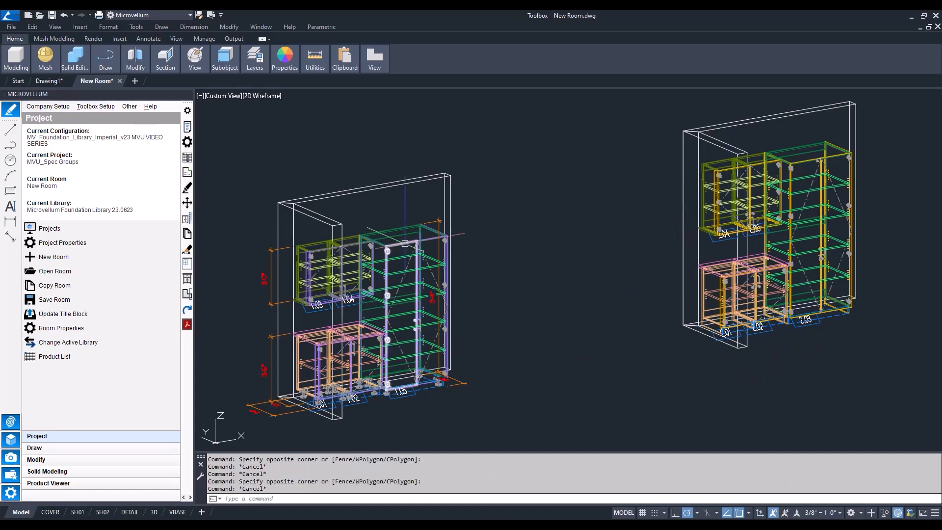
mouse_move(405, 243)
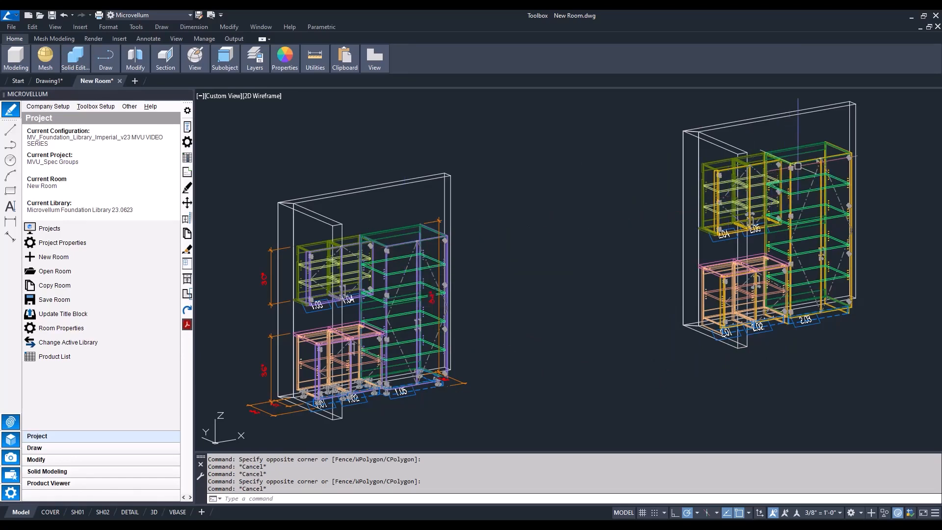
mouse_move(801, 164)
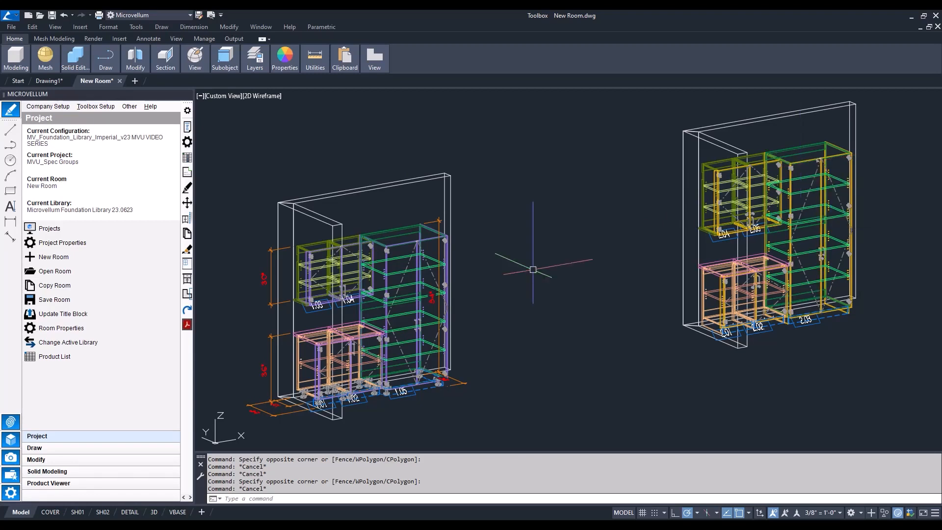
left_click(262, 96)
left_click(281, 132)
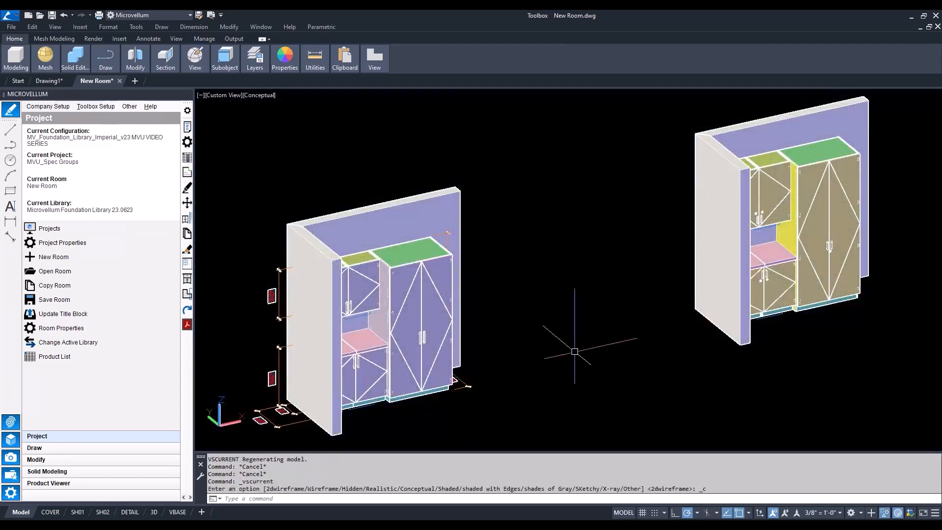
Compare the door finishes, handles and locks of the original cabinets with those of the Group 2 copies
middle_click_drag(731, 399, 673, 391, "shift")
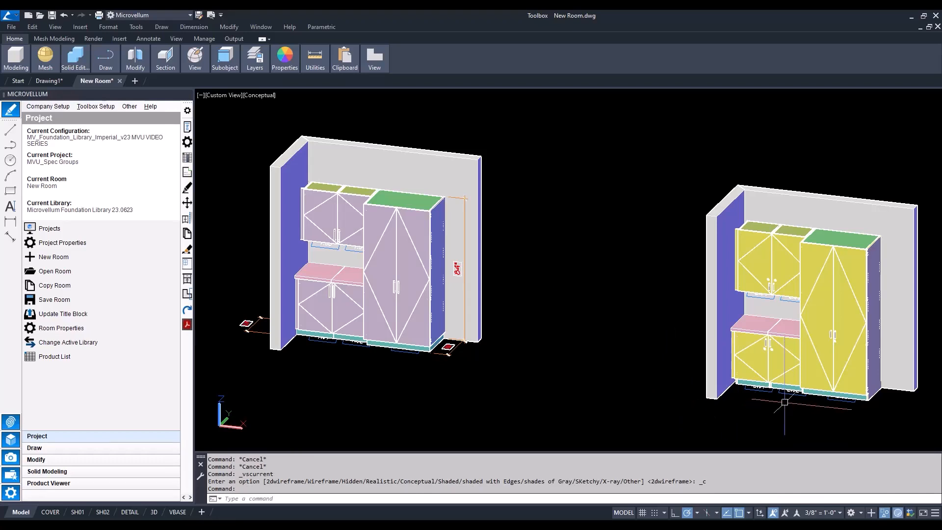
scroll(783, 352, "up", 4)
scroll(779, 366, "up", 5)
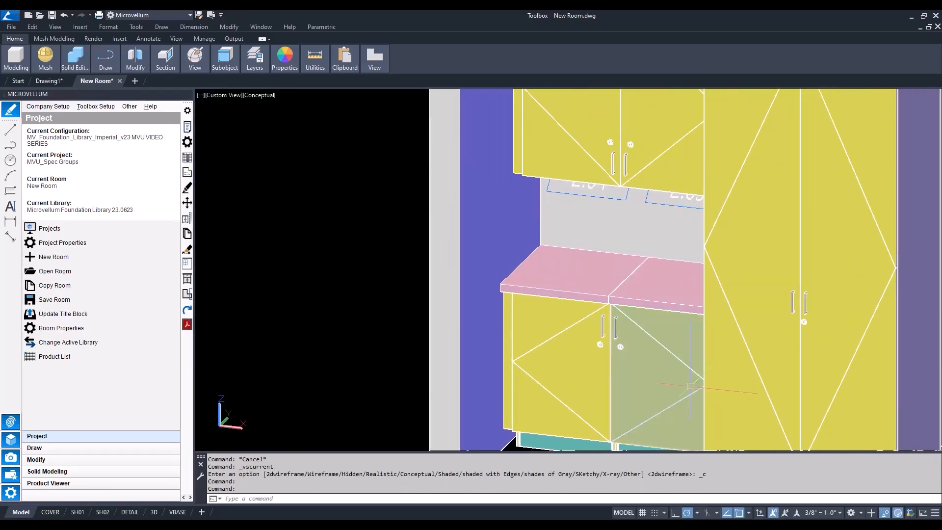
scroll(687, 386, "down", 10)
middle_click_drag(568, 379, 593, 372)
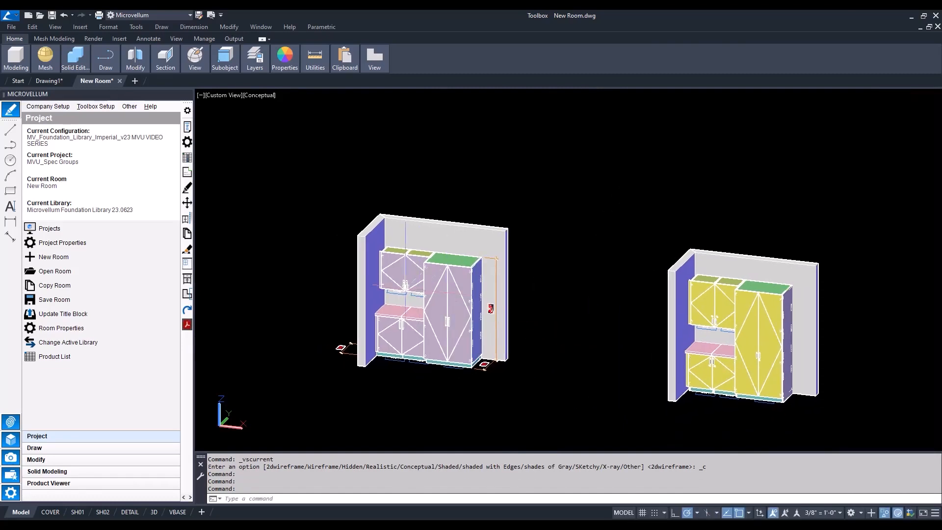
scroll(376, 306, "up", 5)
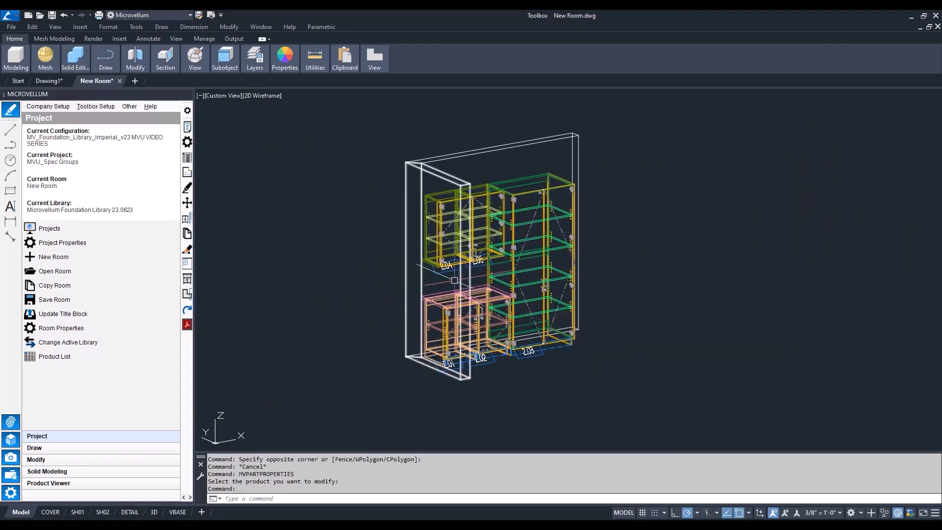
Open the part properties of upper cabinet 2.05 and examine the material names of its sides, bottom and right door
scroll(499, 241, "up", 2)
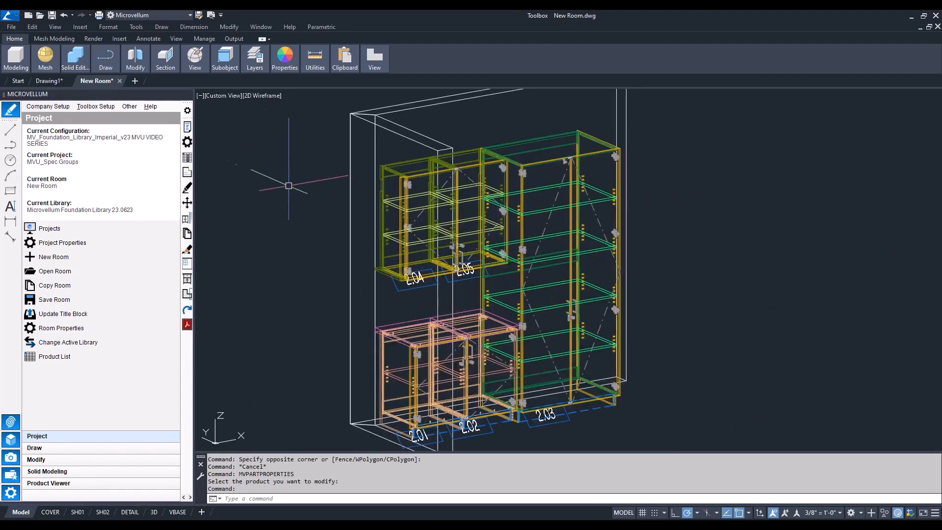
left_click(186, 142)
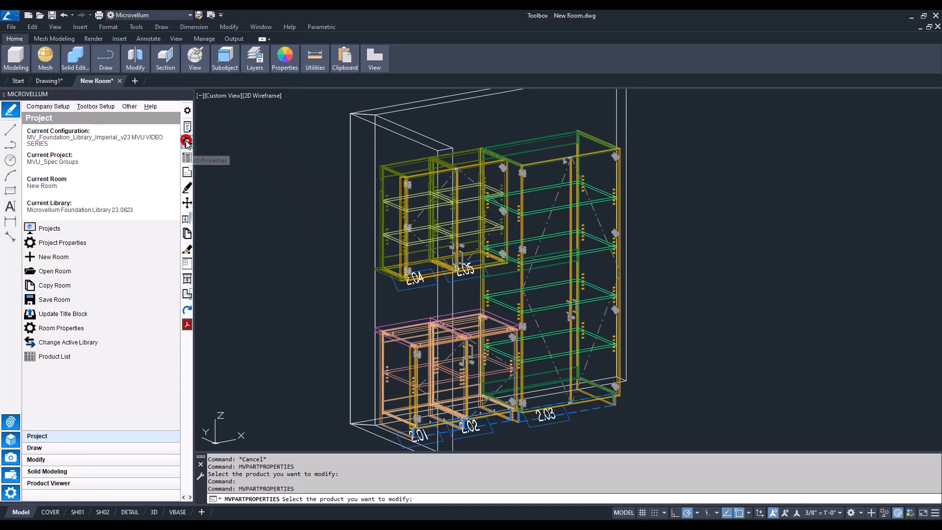
left_click(470, 148)
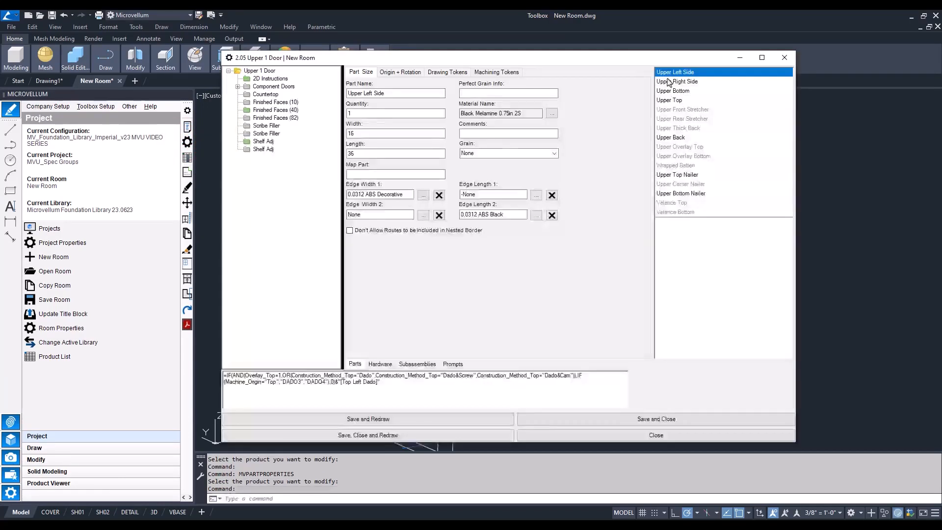
left_click(672, 74)
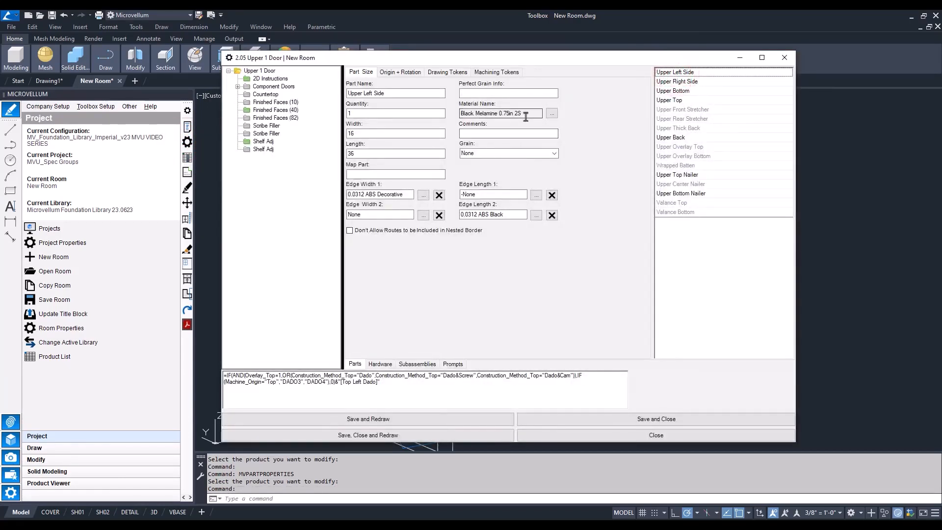
left_click(698, 81)
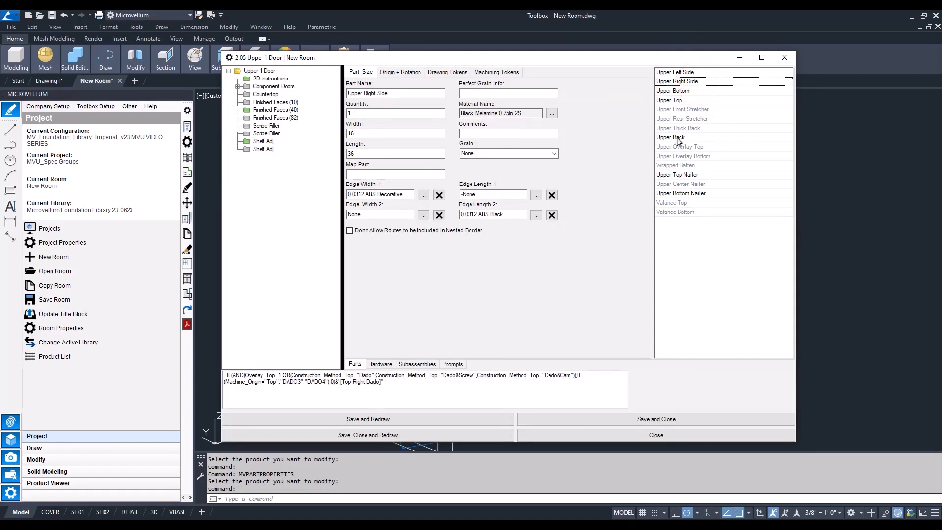
left_click(679, 93)
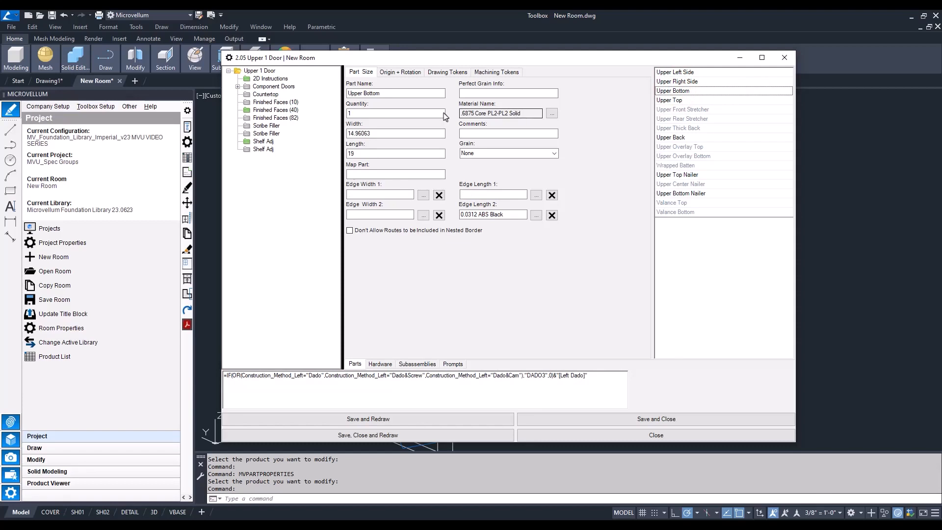
left_click(275, 110)
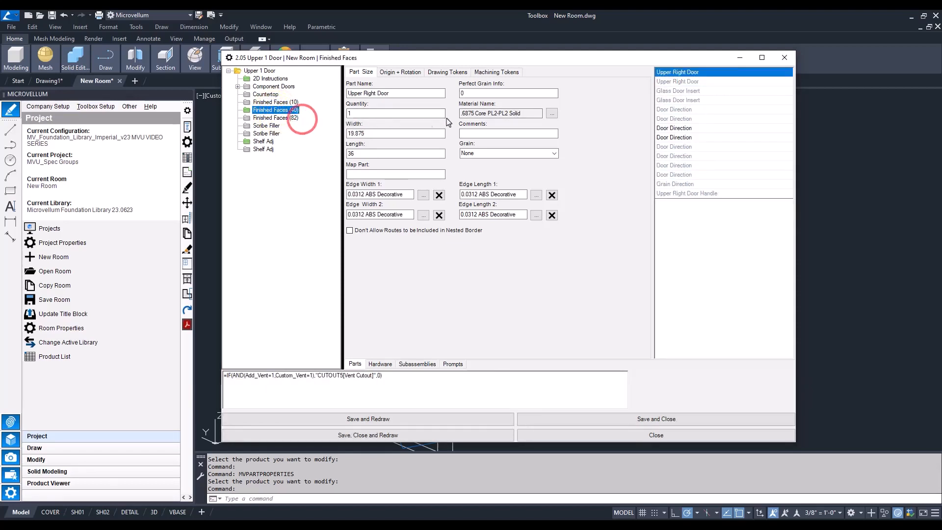
left_click(677, 74)
left_click(526, 112)
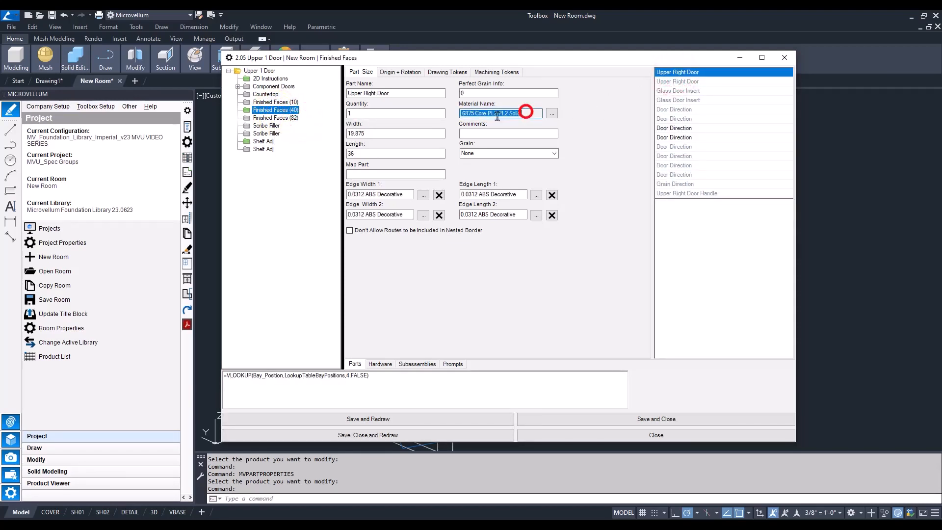
Open the design data of tall cabinet 2.03 and inspect the Material and Length 2 edgebanding of its cut parts
left_click(187, 157)
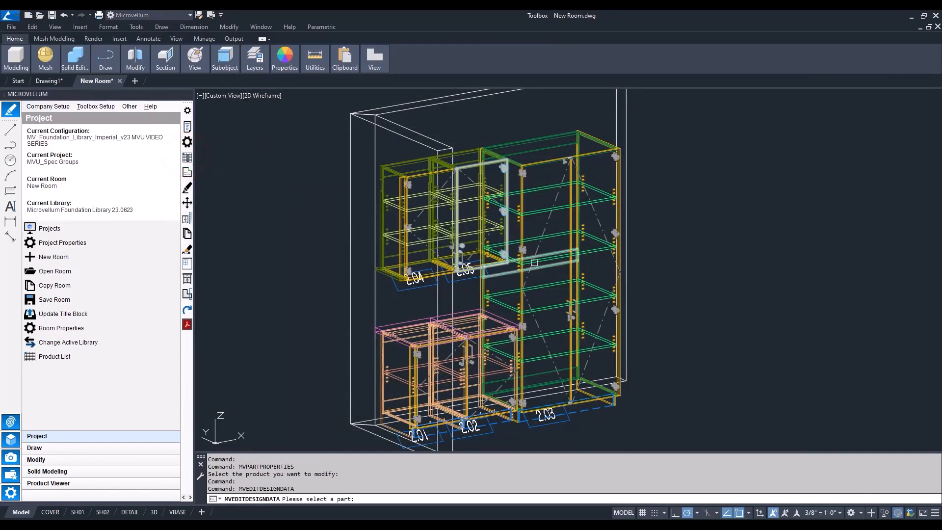
left_click(551, 259)
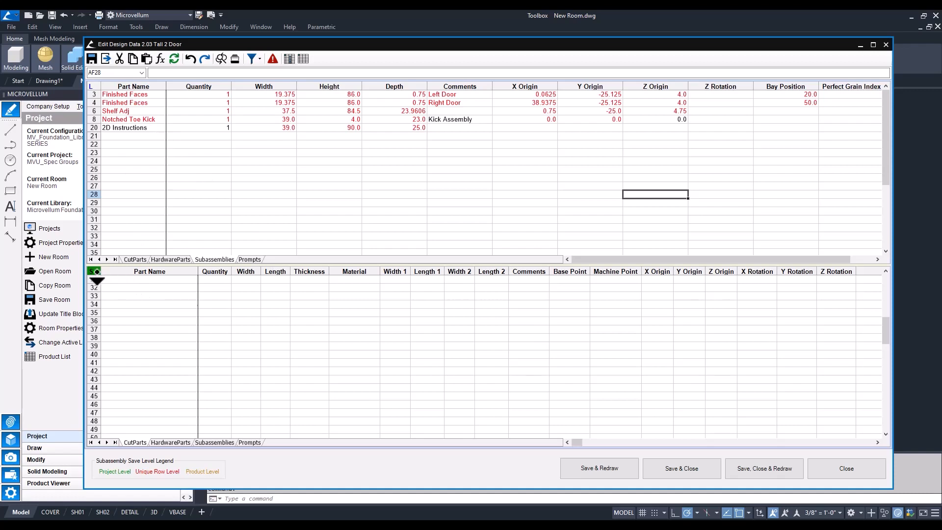
left_click(104, 58)
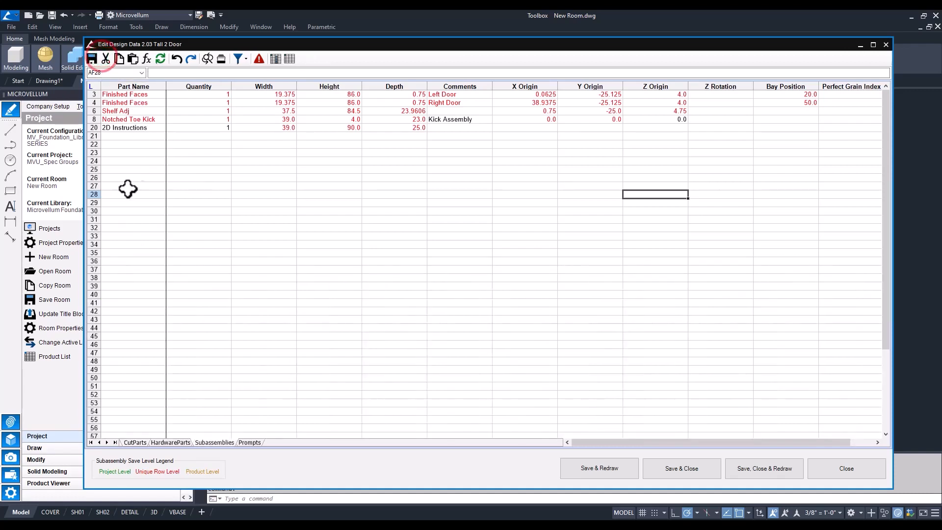
left_click(136, 442)
left_click_drag(353, 86, 492, 86)
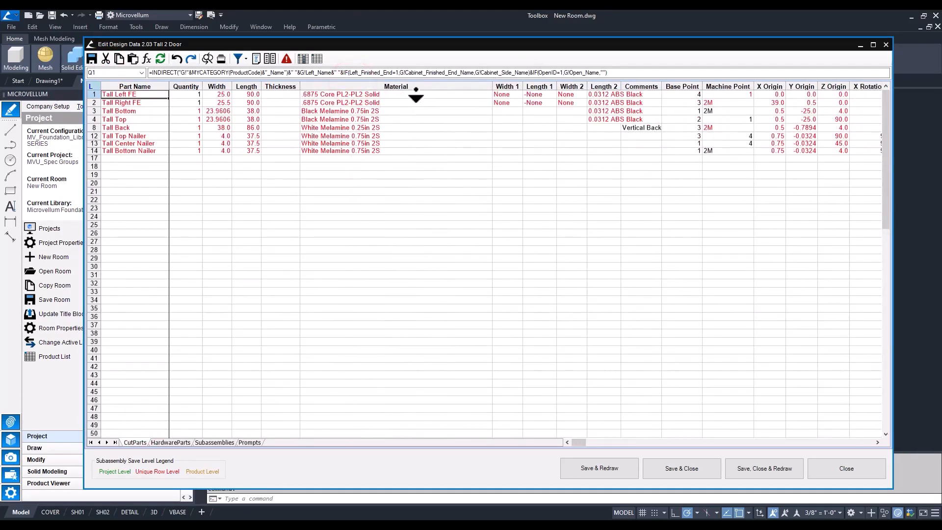
left_click_drag(343, 110, 323, 120)
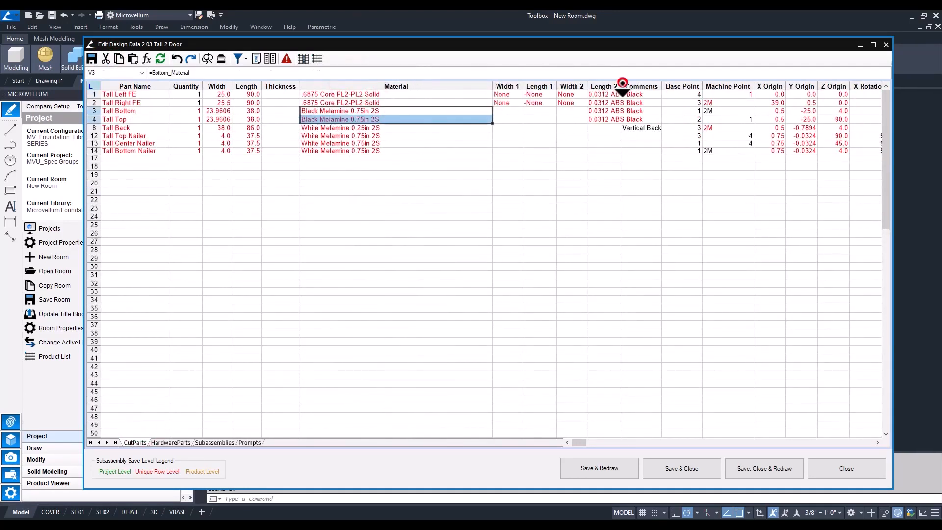
left_click_drag(621, 85, 740, 85)
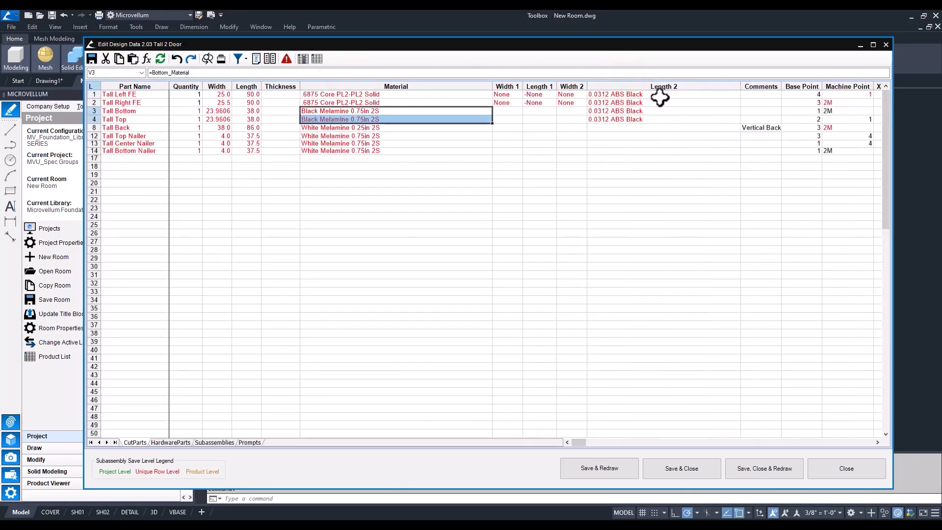
left_click_drag(659, 98, 661, 127)
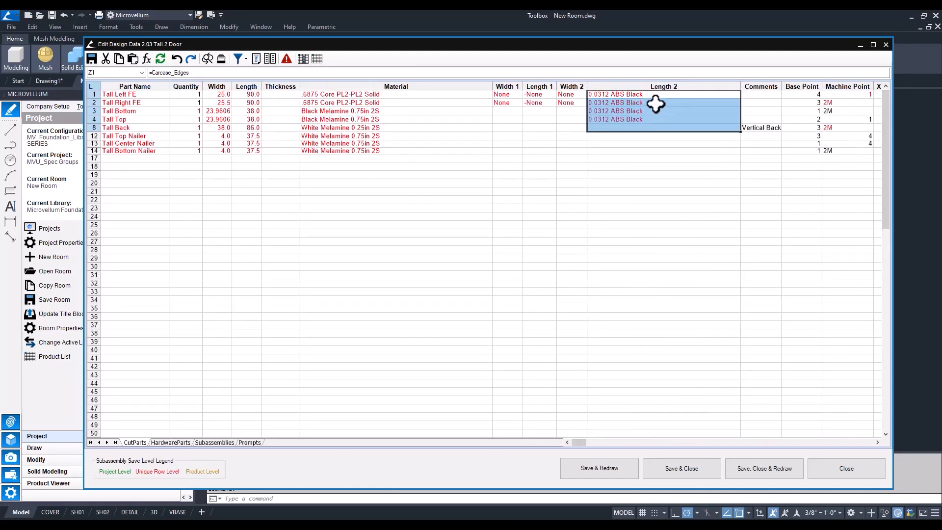
left_click_drag(658, 94, 656, 119)
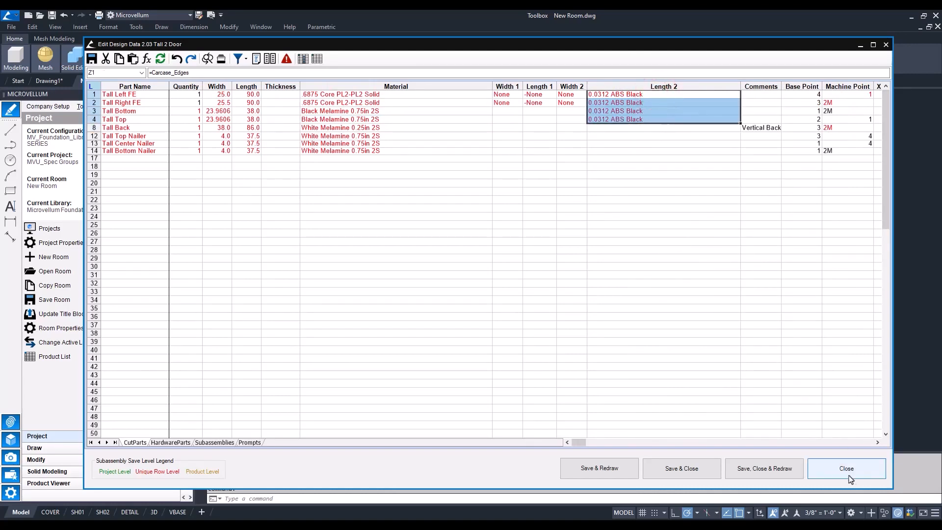
Close the design data and expand Group 2 in the project specification group setup to review its components
left_click(847, 470)
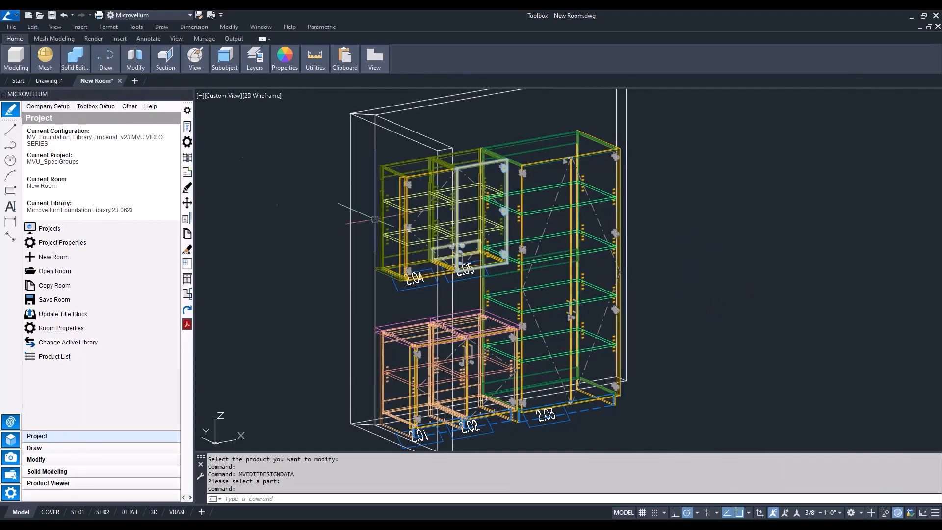
left_click(89, 106)
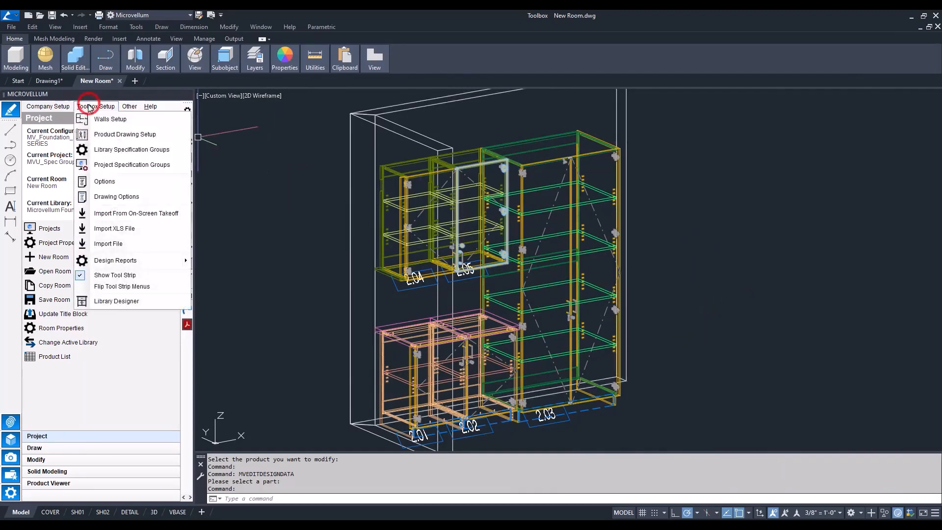
left_click(102, 165)
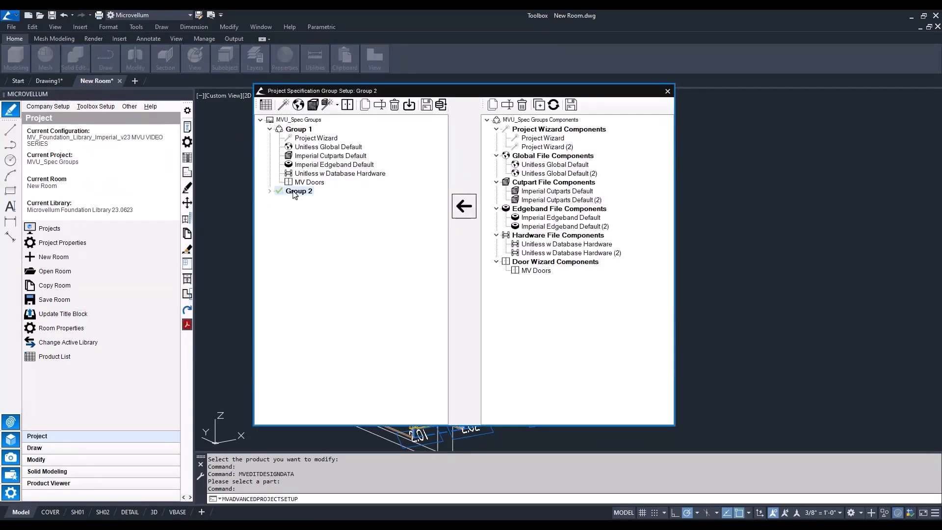
left_click(269, 191)
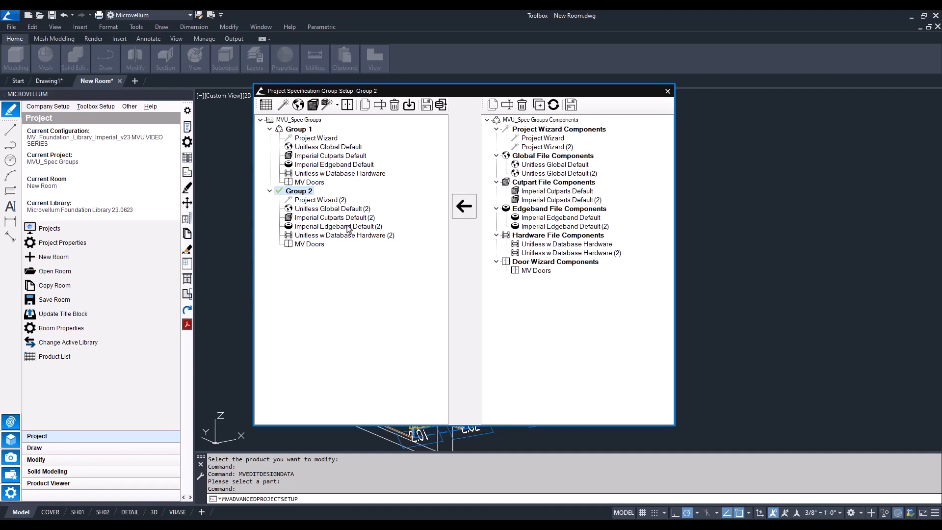
left_click(543, 148)
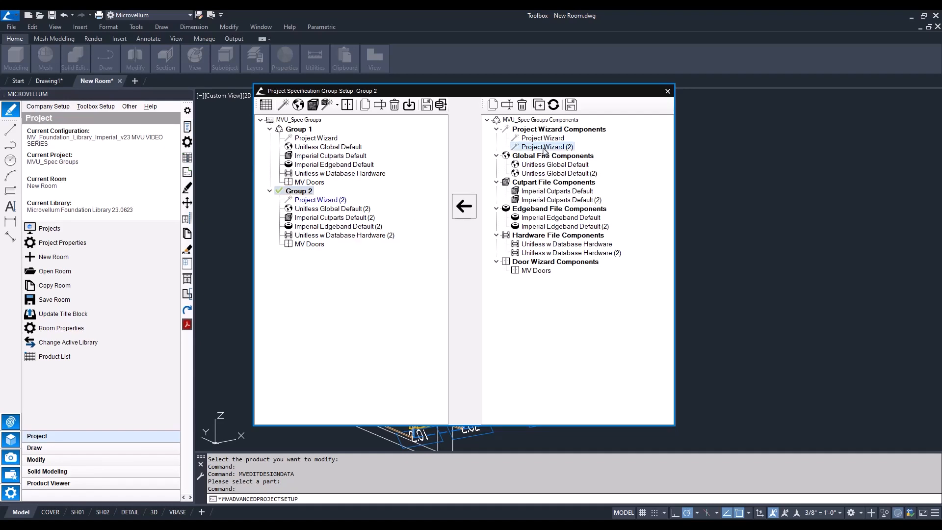
Save project specification group Group 2 and its new components to the library template
left_click(297, 190)
left_click(426, 104)
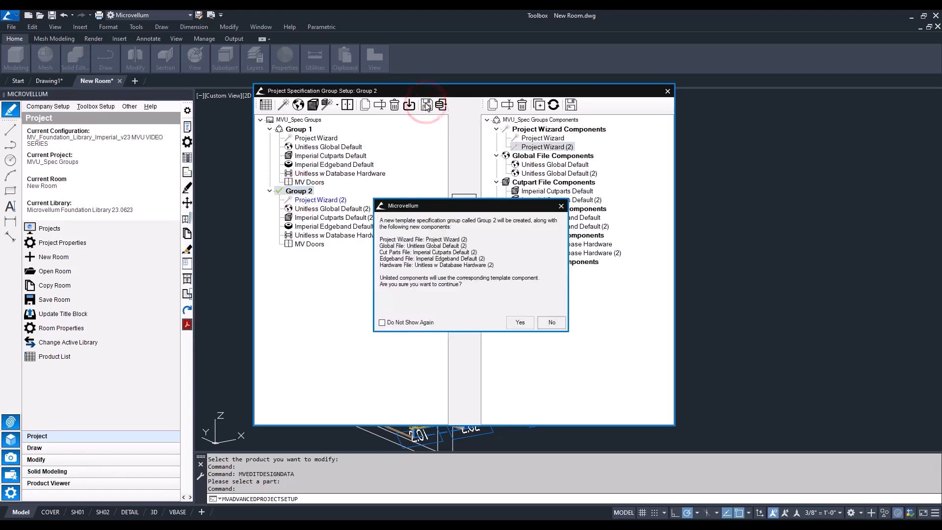
left_click(520, 323)
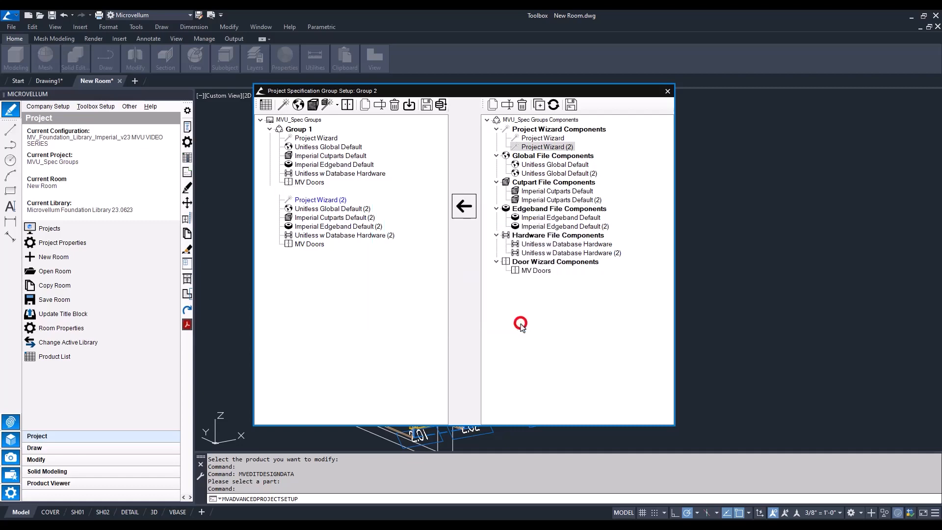
left_click(545, 289)
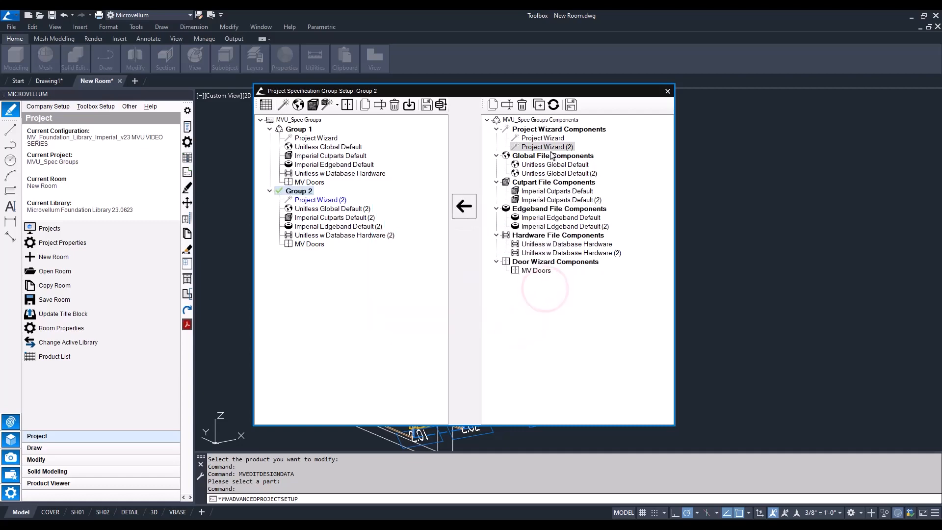
Create a new project wizard component from Project Wizard (2) and name it Project Wizard (NEW)
right_click(531, 147)
left_click(561, 151)
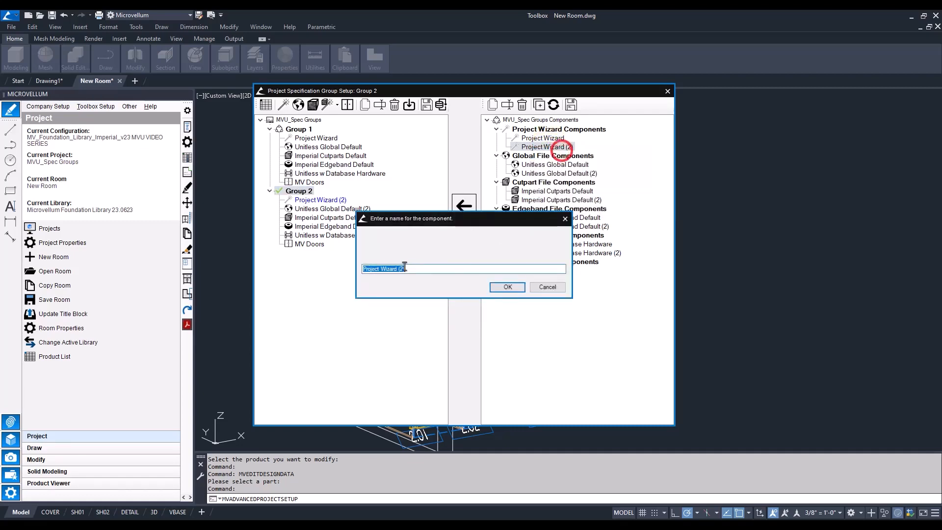
left_click(403, 269)
key("BackSpace")
type("NEW")
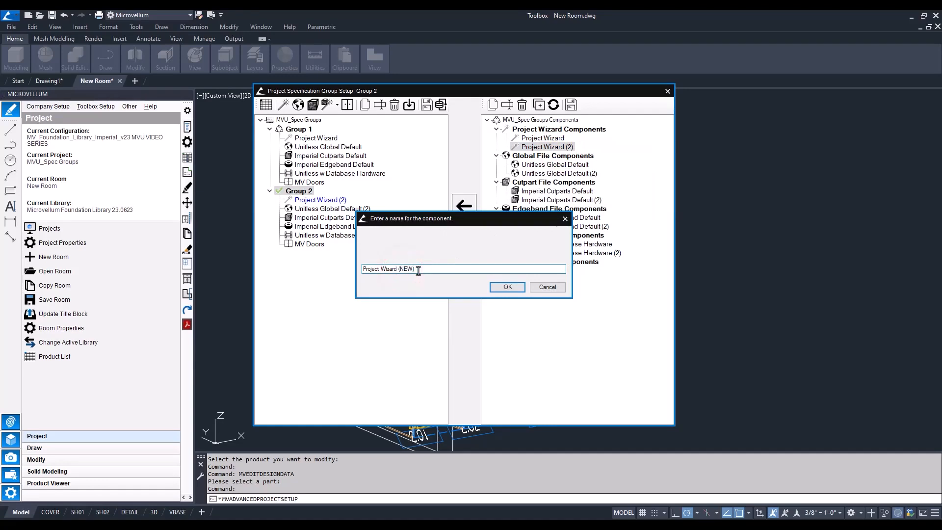
left_click(508, 287)
Save the Project Wizard (NEW) component to the template and close the project specification group setup
left_click(562, 156)
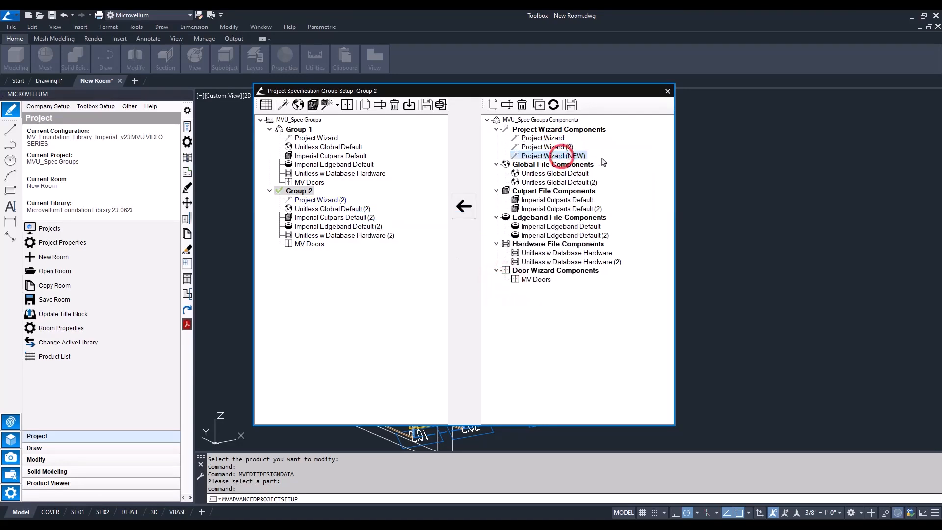
left_click(570, 104)
left_click(549, 290)
left_click(668, 91)
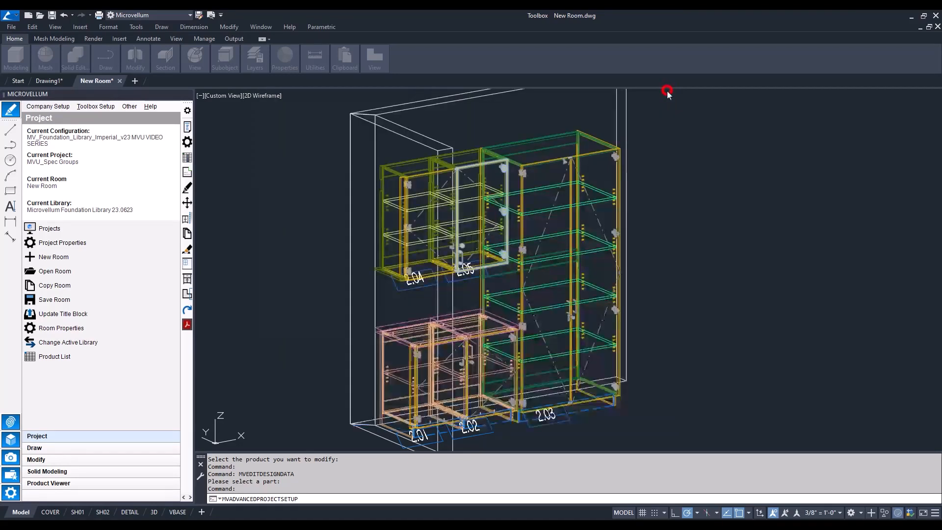
In the library specification groups, assign Project Wizard (NEW) to Group 2 in place of Project Wizard (2)
left_click(93, 106)
left_click(104, 151)
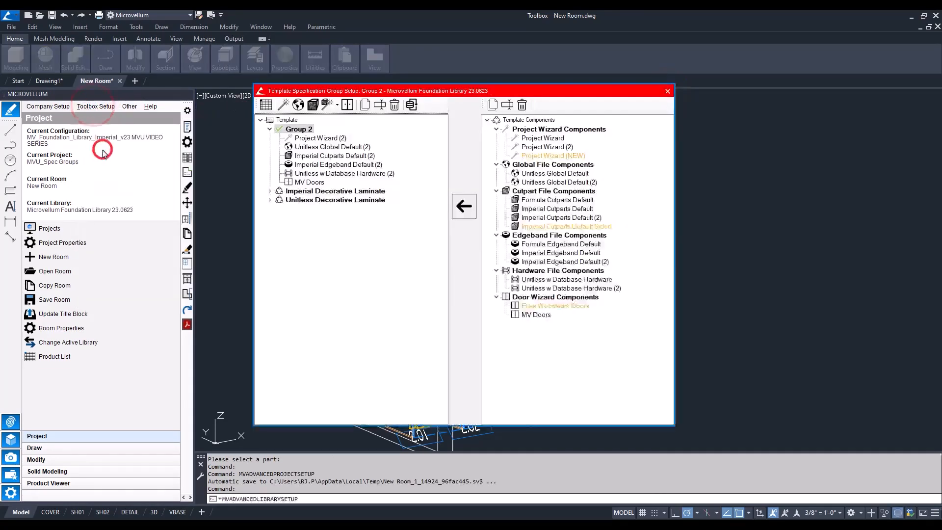
left_click(300, 130)
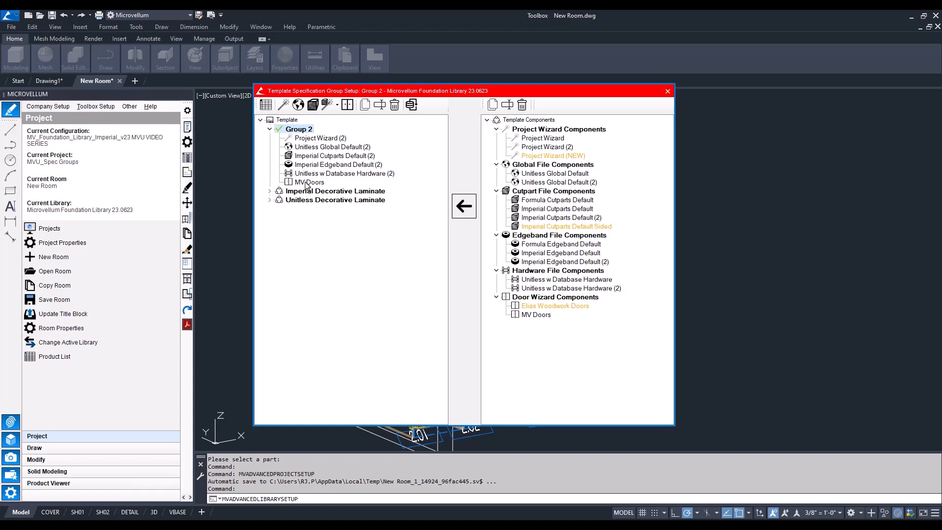
left_click(554, 155)
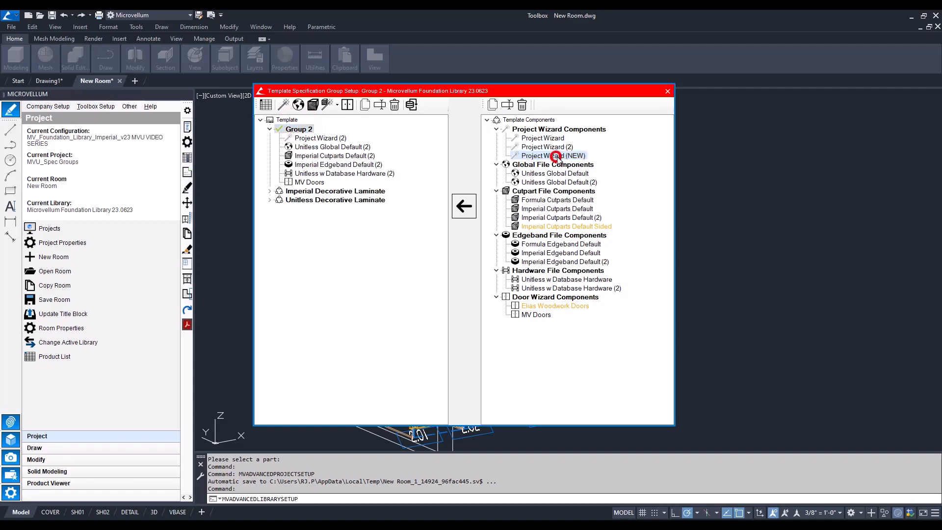
left_click(320, 138)
left_click(463, 206)
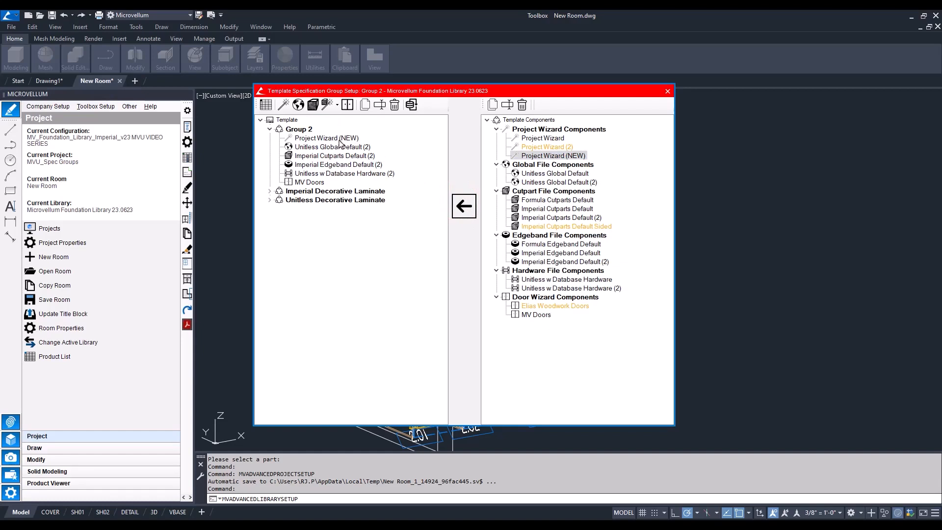
Expand the two Decorative Laminate groups, and delete Group 2 from the template together with the components only it uses
left_click(270, 199)
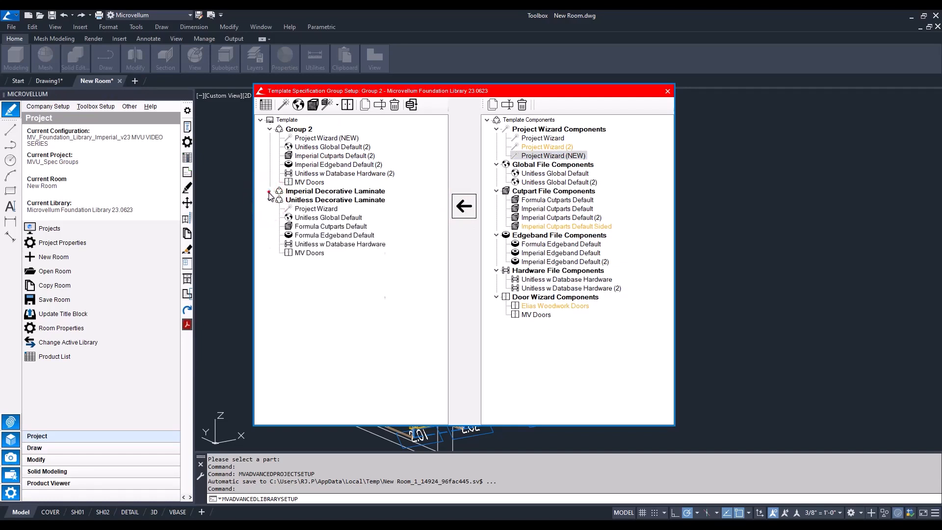
left_click(269, 191)
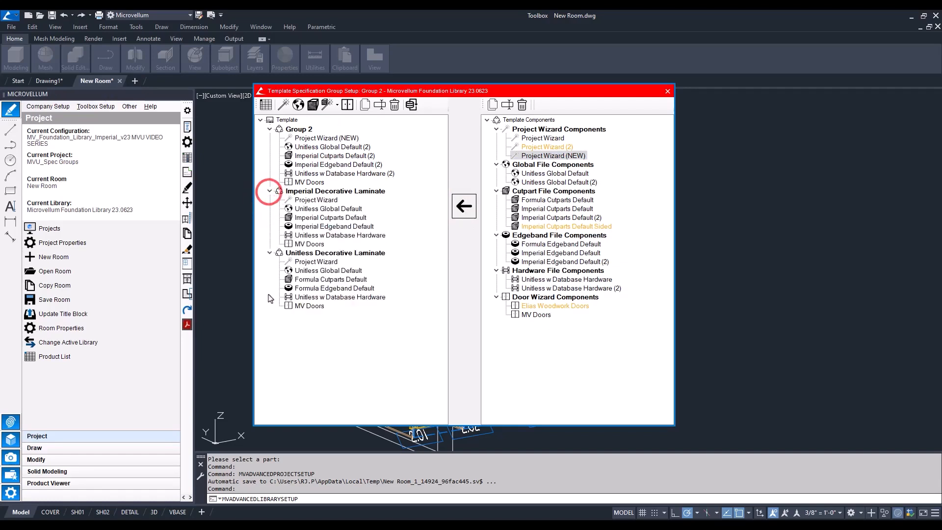
left_click(297, 130)
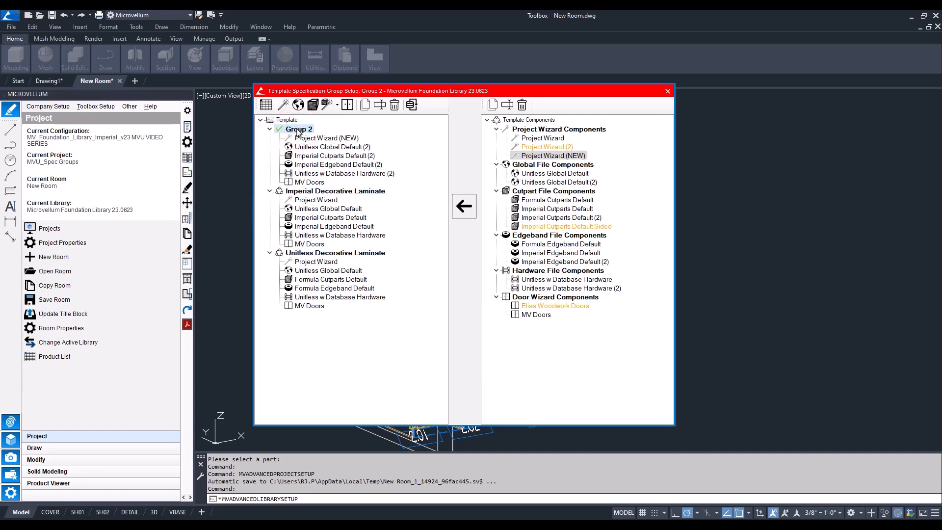
left_click(395, 104)
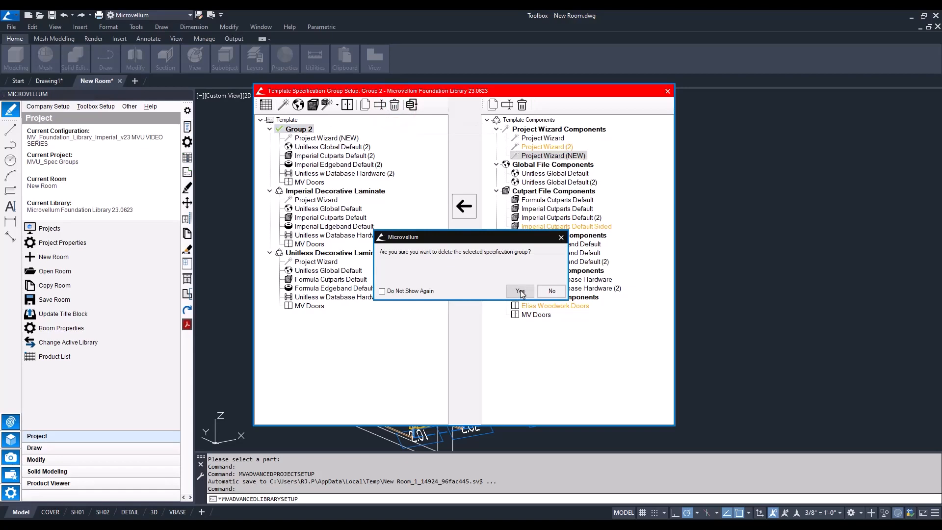
left_click(520, 291)
left_click(520, 291)
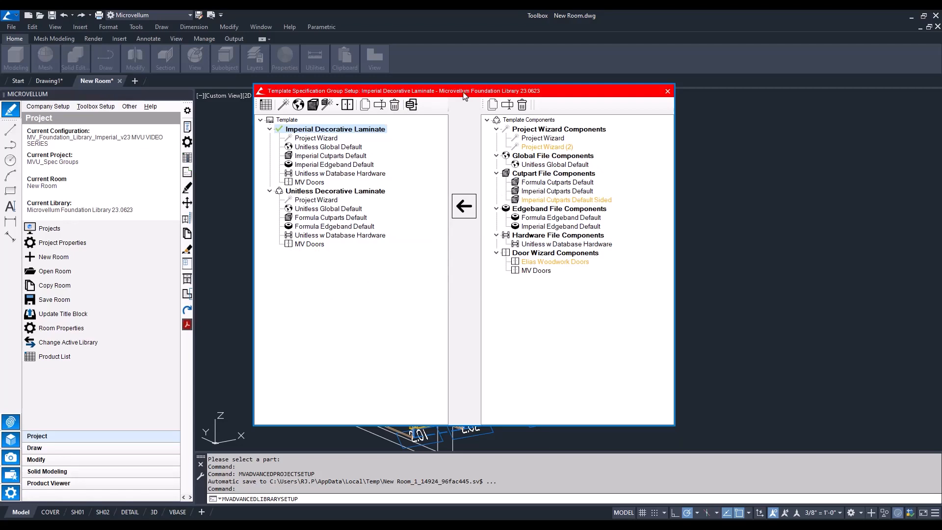
Delete the unused Project Wizard (2) component from the template components
left_click(545, 147)
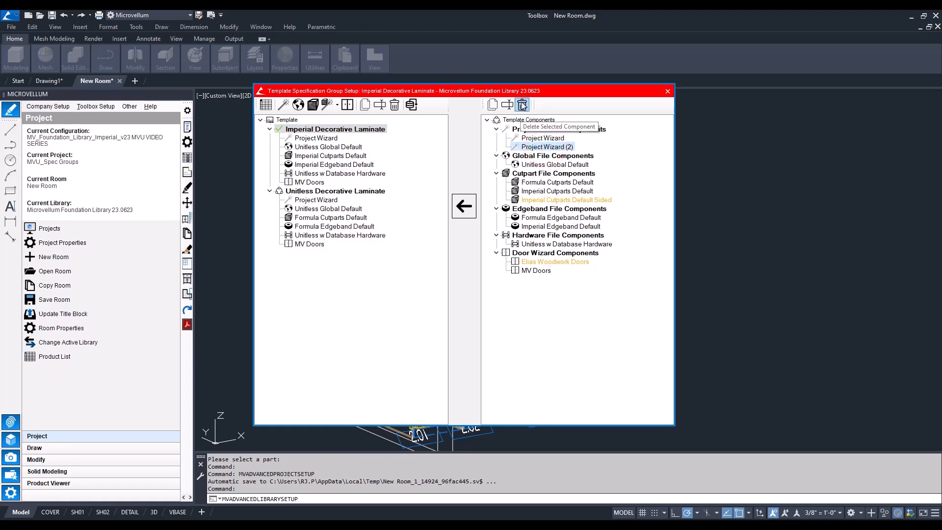
left_click(522, 105)
left_click(514, 289)
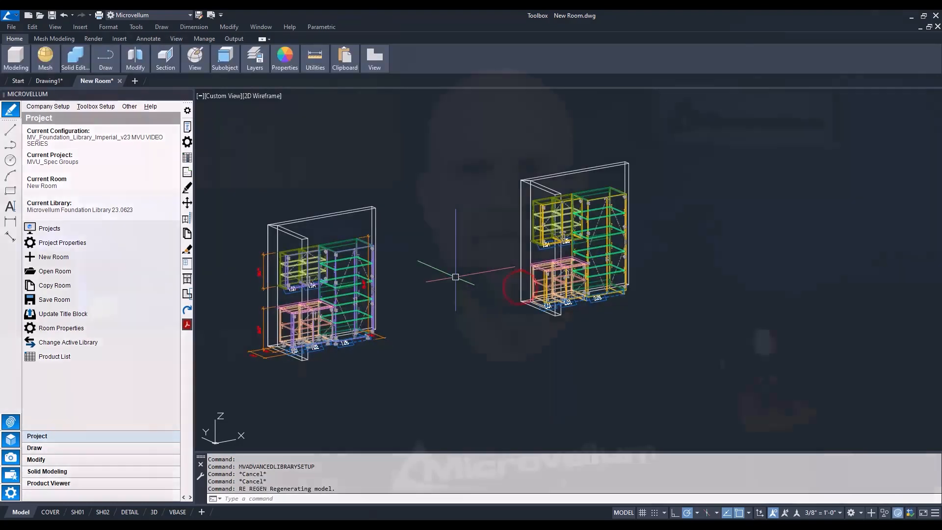